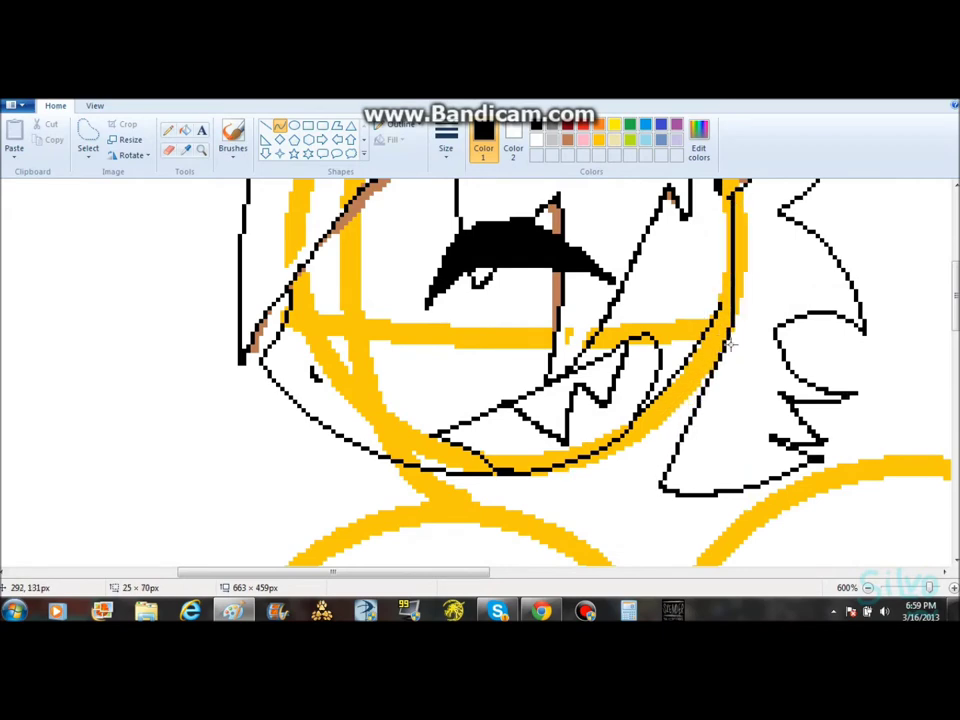
Step: Draw a thin gold ellipse about 91 × 33 px across the junction of the two body circles as a wing guide
{"action": "left_click", "coordinate": [599, 140]}
{"action": "left_click", "coordinate": [294, 126]}
{"action": "scroll", "coordinate": [720, 360], "scroll_direction": "down", "scroll_amount": 2}
{"action": "left_click_drag", "start_coordinate": [577, 255], "coordinate": [887, 399]}
{"action": "left_click_drag", "start_coordinate": [872, 272], "coordinate": [757, 358]}
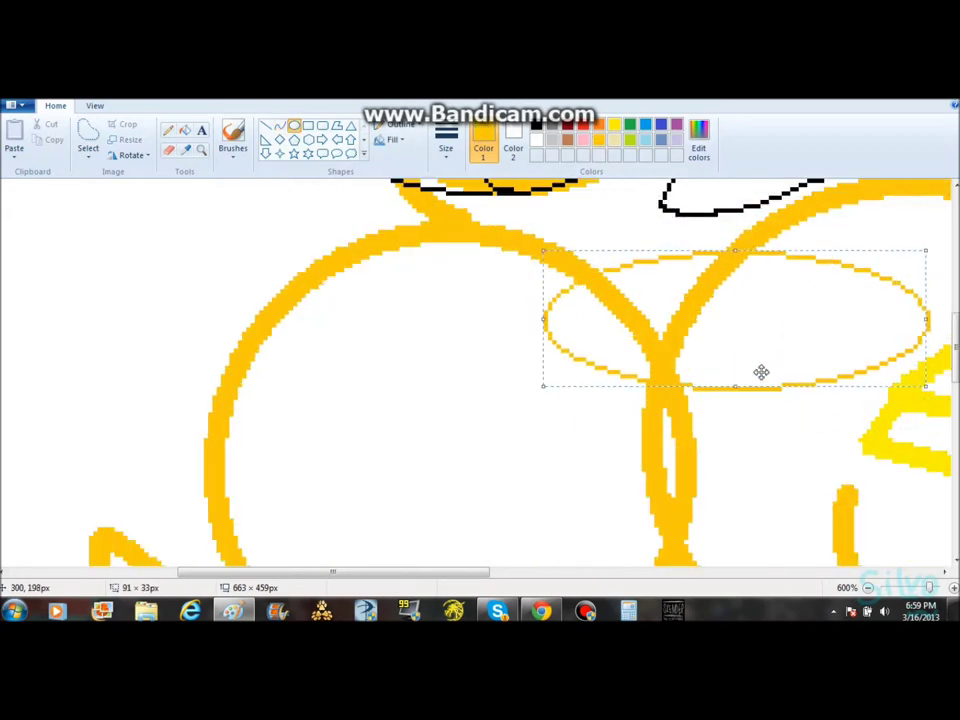
Step: Clear the gold guide lines inside the head with the fill tool, keeping the black outlines
{"action": "scroll", "coordinate": [757, 358], "scroll_direction": "up", "scroll_amount": 2}
{"action": "left_click", "coordinate": [168, 130]}
{"action": "left_click", "coordinate": [185, 130]}
{"action": "scroll", "coordinate": [326, 294], "scroll_direction": "up", "scroll_amount": 3}
{"action": "left_click", "coordinate": [326, 294]}
{"action": "scroll", "coordinate": [741, 356], "scroll_direction": "down", "scroll_amount": 2}
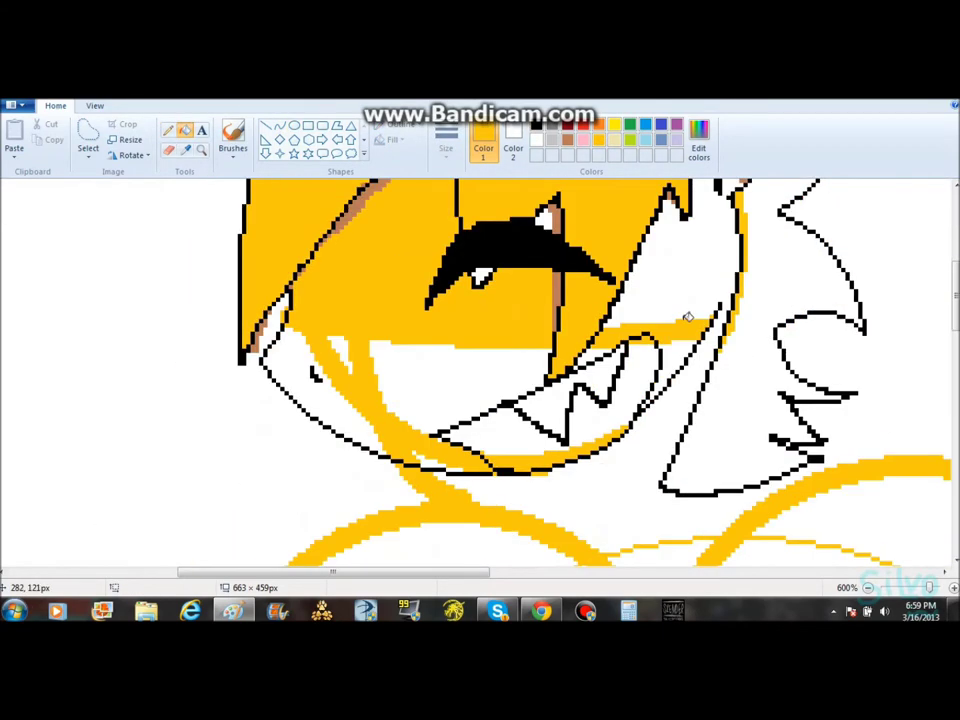
{"action": "left_click", "coordinate": [430, 450]}
{"action": "key", "text": "ctrl+z"}
{"action": "key", "text": "ctrl+z"}
{"action": "scroll", "coordinate": [437, 460], "scroll_direction": "up", "scroll_amount": 2}
{"action": "scroll", "coordinate": [437, 460], "scroll_direction": "down", "scroll_amount": 1}
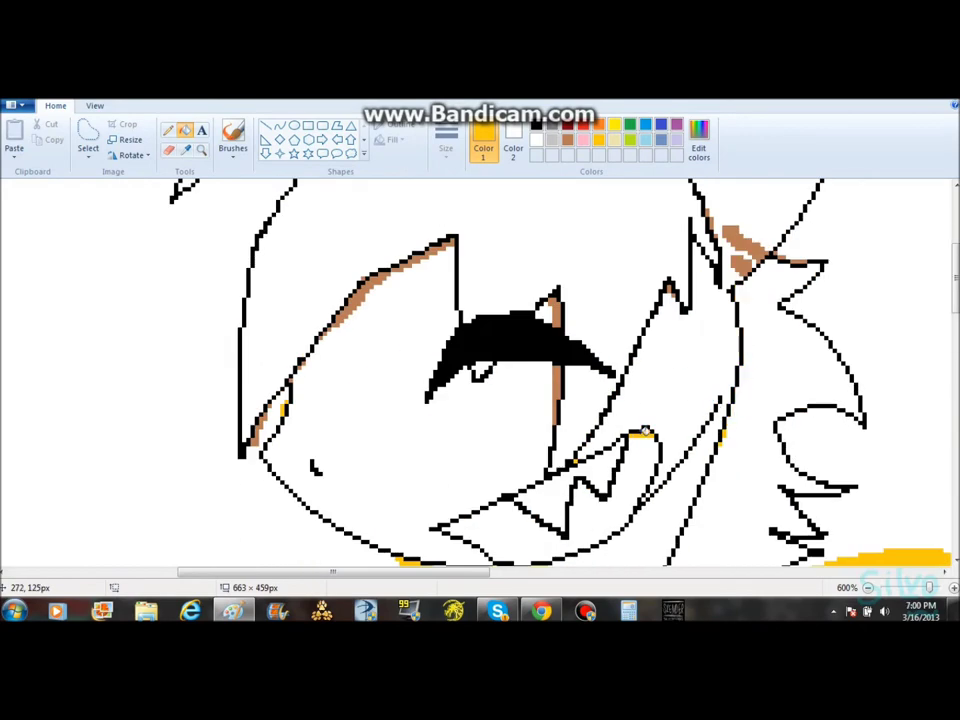
Step: Define a custom gold colour with red 223, green 173 and blue 0
{"action": "scroll", "coordinate": [596, 547], "scroll_direction": "down", "scroll_amount": 3}
{"action": "scroll", "coordinate": [596, 547], "scroll_direction": "right", "scroll_amount": 4}
{"action": "left_click", "coordinate": [698, 140]}
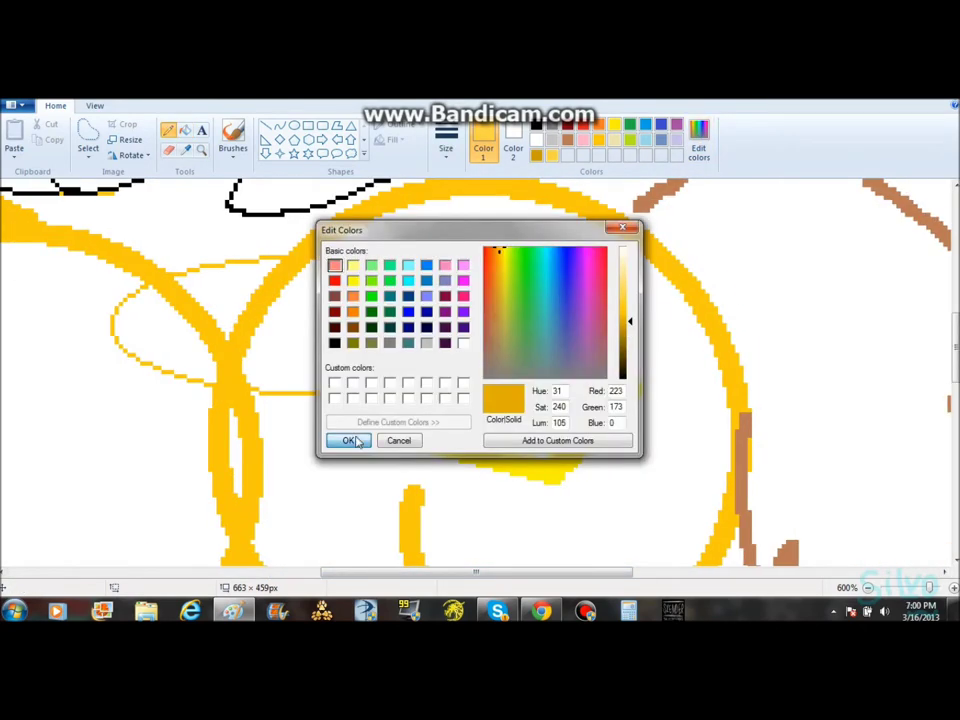
{"action": "left_click", "coordinate": [350, 441]}
Step: Outline the nugget on the flank with dark gold curves and fill its interior with gold
{"action": "left_click_drag", "start_coordinate": [537, 337], "coordinate": [483, 398]}
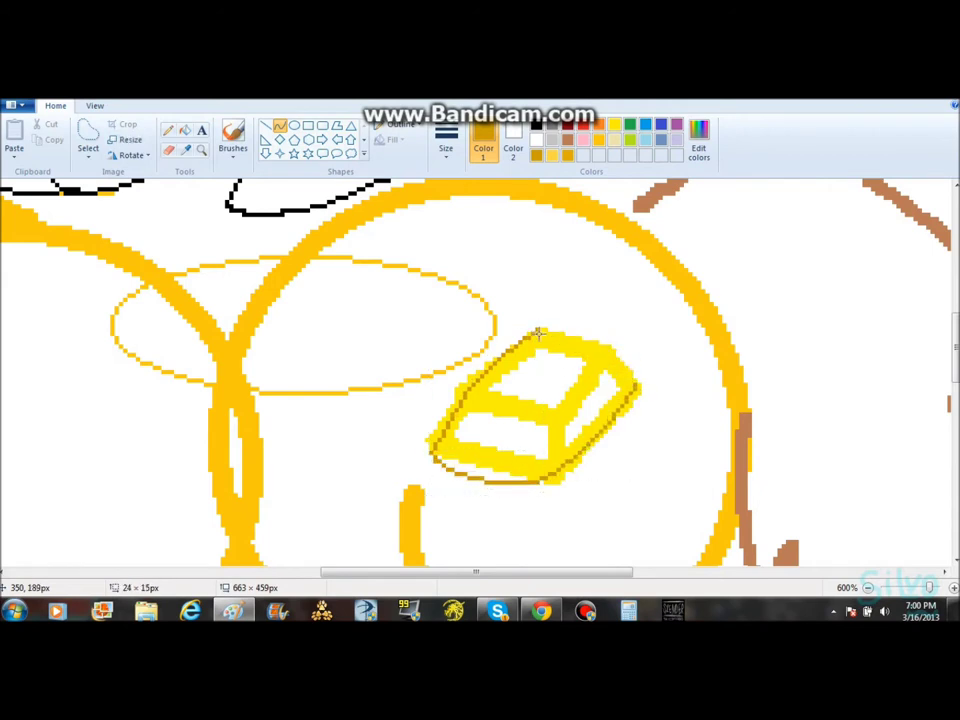
{"action": "key", "text": "ctrl+z"}
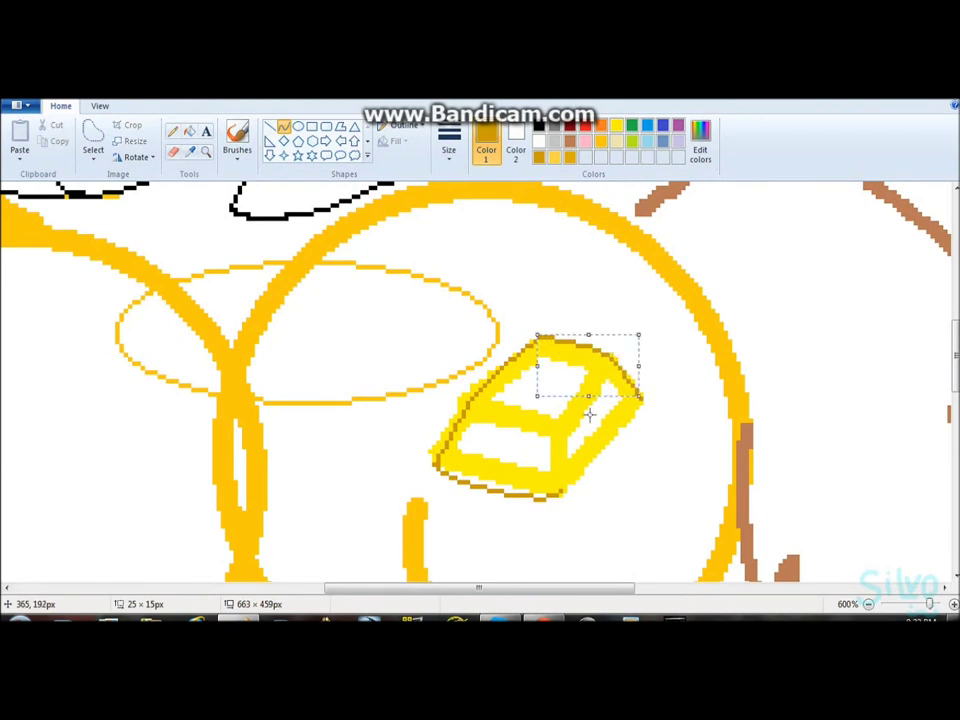
{"action": "left_click", "coordinate": [563, 151]}
{"action": "left_click", "coordinate": [189, 131]}
{"action": "right_click", "coordinate": [546, 390]}
{"action": "left_click", "coordinate": [520, 450]}
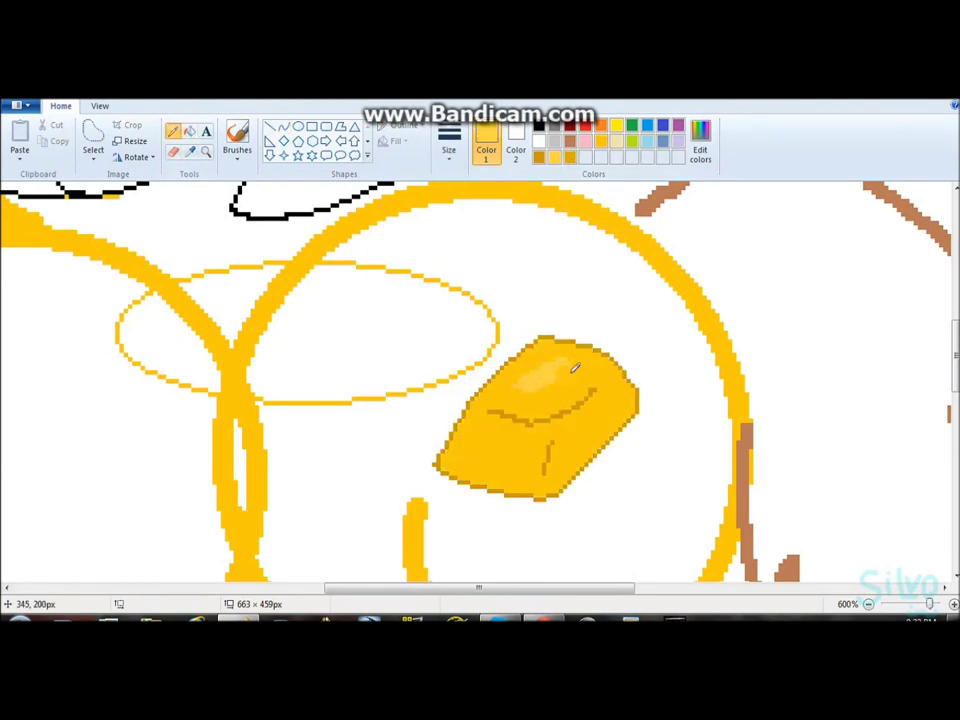
Step: Try to outline the back with a black curve from below the mane along the top of the hind circle
{"action": "scroll", "coordinate": [470, 420], "scroll_direction": "up", "scroll_amount": 3}
{"action": "left_click", "coordinate": [283, 127]}
{"action": "left_click", "coordinate": [539, 126]}
{"action": "scroll", "coordinate": [426, 443], "scroll_direction": "down", "scroll_amount": 2}
{"action": "left_click_drag", "start_coordinate": [385, 379], "coordinate": [465, 375]}
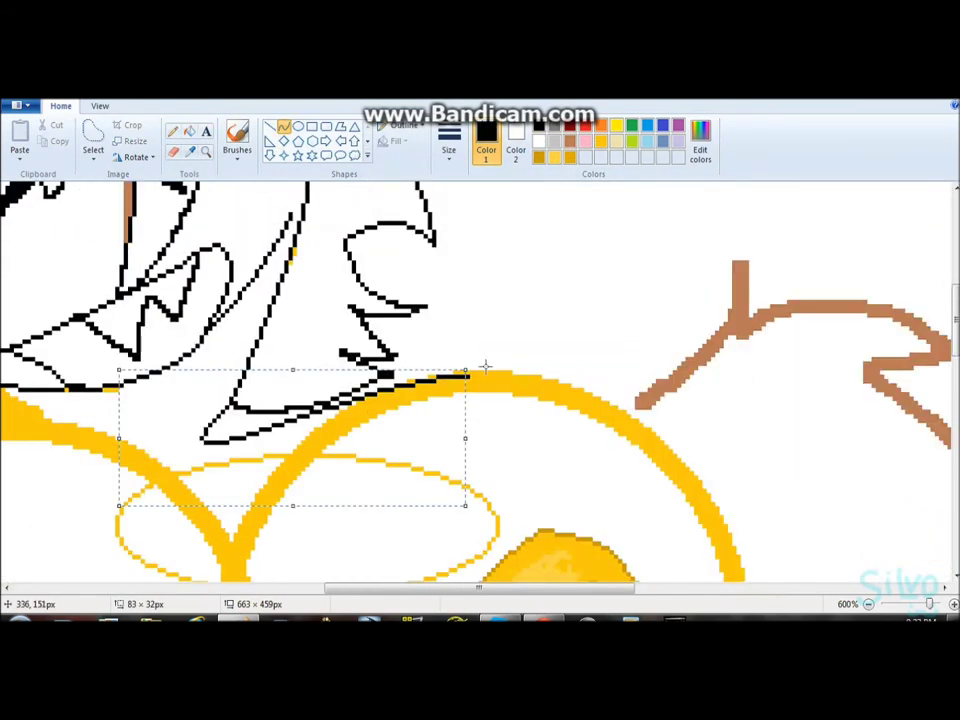
Step: Trace the gold wing ellipse on the body with black curves
{"action": "scroll", "coordinate": [488, 369], "scroll_direction": "down", "scroll_amount": 3}
{"action": "left_click_drag", "start_coordinate": [161, 369], "coordinate": [504, 392]}
{"action": "left_click_drag", "start_coordinate": [300, 380], "coordinate": [300, 355]}
{"action": "mouse_move", "coordinate": [180, 360]}
{"action": "left_mouse_down"}
{"action": "mouse_move", "coordinate": [245, 415]}
{"action": "mouse_move", "coordinate": [497, 333]}
{"action": "left_mouse_up"}
{"action": "left_click_drag", "start_coordinate": [364, 373], "coordinate": [330, 418]}
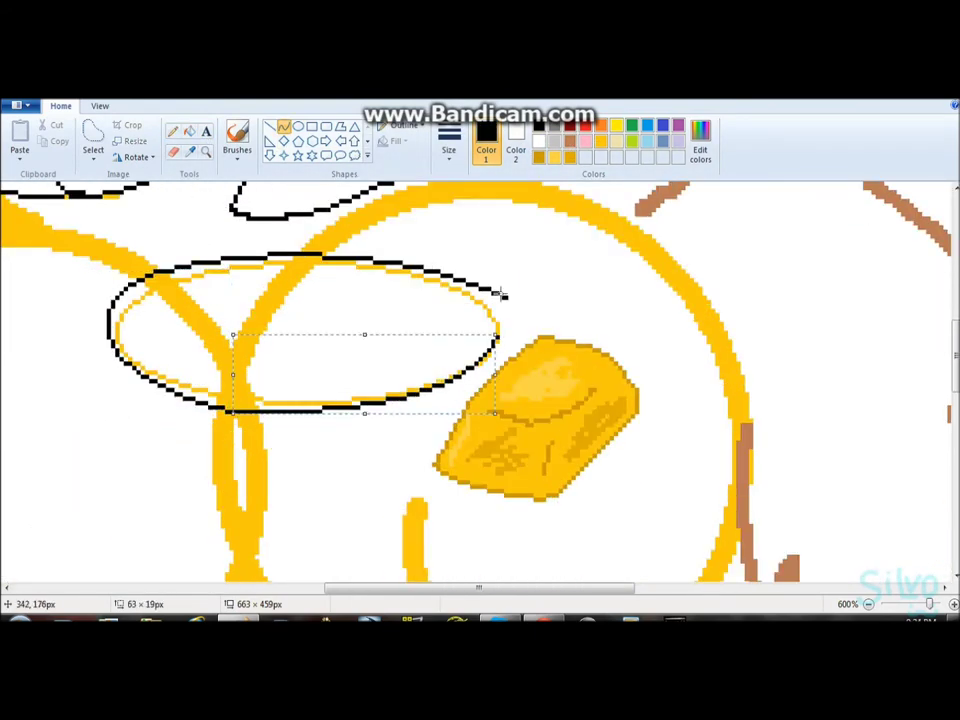
{"action": "left_click", "coordinate": [484, 283]}
Step: Draw a scalloped feather edge down the wing's middle with the Pencil and two curved feather lines to its rear end
{"action": "left_click", "coordinate": [173, 131]}
{"action": "key", "text": "ctrl+z"}
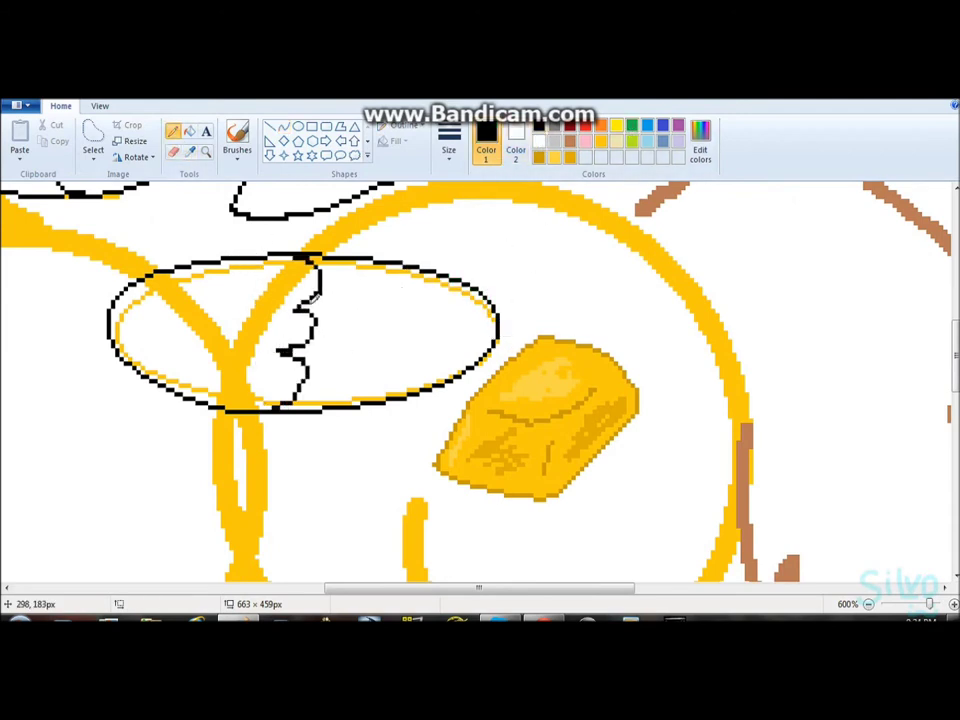
{"action": "left_click_drag", "start_coordinate": [285, 352], "coordinate": [490, 353]}
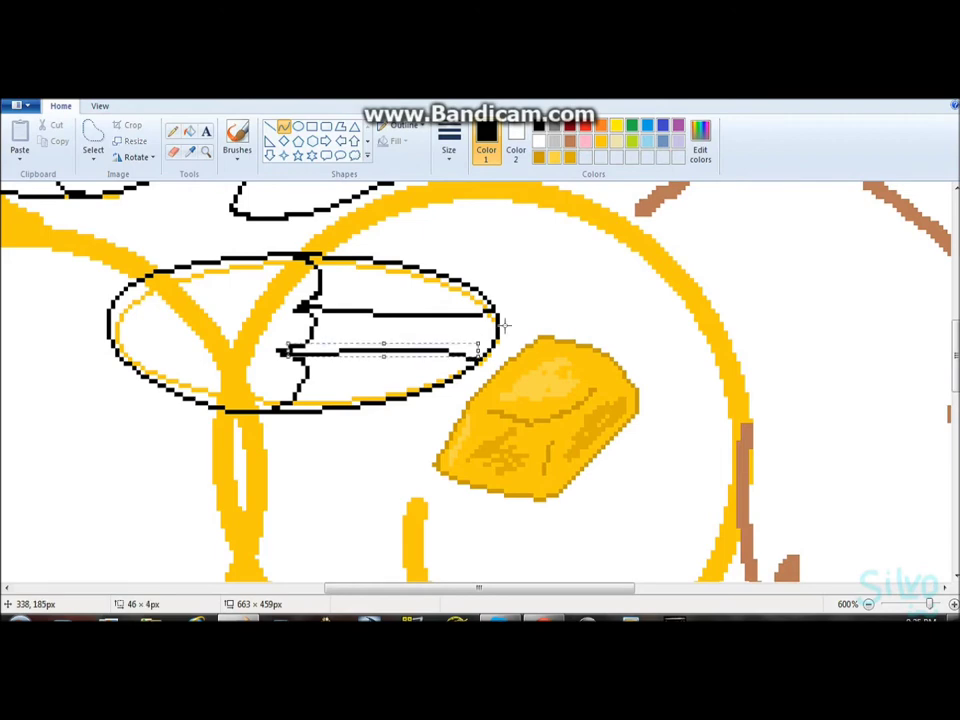
{"action": "key", "text": "ctrl+z"}
{"action": "key", "text": "ctrl+z"}
{"action": "key", "text": "ctrl+z"}
Step: Outline the neck base, back and rump with black curves following the hind body circle
{"action": "scroll", "coordinate": [240, 260], "scroll_direction": "up", "scroll_amount": 3}
{"action": "scroll", "coordinate": [480, 380], "scroll_direction": "down", "scroll_amount": 2}
{"action": "left_click", "coordinate": [284, 127]}
{"action": "scroll", "coordinate": [480, 380], "scroll_direction": "up", "scroll_amount": 3}
{"action": "scroll", "coordinate": [480, 380], "scroll_direction": "down", "scroll_amount": 3}
{"action": "left_click_drag", "start_coordinate": [232, 305], "coordinate": [255, 348]}
{"action": "left_click_drag", "start_coordinate": [335, 343], "coordinate": [632, 320]}
{"action": "scroll", "coordinate": [699, 298], "scroll_direction": "down", "scroll_amount": 2}
{"action": "left_click_drag", "start_coordinate": [699, 298], "coordinate": [735, 336]}
{"action": "scroll", "coordinate": [735, 336], "scroll_direction": "down", "scroll_amount": 3}
{"action": "left_click_drag", "start_coordinate": [237, 230], "coordinate": [545, 468]}
{"action": "left_click_drag", "start_coordinate": [738, 322], "coordinate": [718, 497]}
Step: Outline the raised hind leg with black curves down to a rounded hoof that has a jagged marking
{"action": "scroll", "coordinate": [600, 400], "scroll_direction": "down", "scroll_amount": 3}
{"action": "left_click_drag", "start_coordinate": [525, 182], "coordinate": [272, 401]}
{"action": "scroll", "coordinate": [250, 480], "scroll_direction": "down", "scroll_amount": 2}
{"action": "left_click_drag", "start_coordinate": [396, 189], "coordinate": [208, 467]}
{"action": "scroll", "coordinate": [400, 400], "scroll_direction": "up", "scroll_amount": 3}
{"action": "scroll", "coordinate": [572, 428], "scroll_direction": "down", "scroll_amount": 3}
{"action": "mouse_move", "coordinate": [640, 210]}
{"action": "left_mouse_down"}
{"action": "mouse_move", "coordinate": [412, 461]}
{"action": "mouse_move", "coordinate": [214, 452]}
{"action": "left_mouse_up"}
{"action": "mouse_move", "coordinate": [300, 480]}
{"action": "left_mouse_down"}
{"action": "mouse_move", "coordinate": [246, 493]}
{"action": "mouse_move", "coordinate": [310, 510]}
{"action": "left_mouse_up"}
{"action": "left_click", "coordinate": [631, 141]}
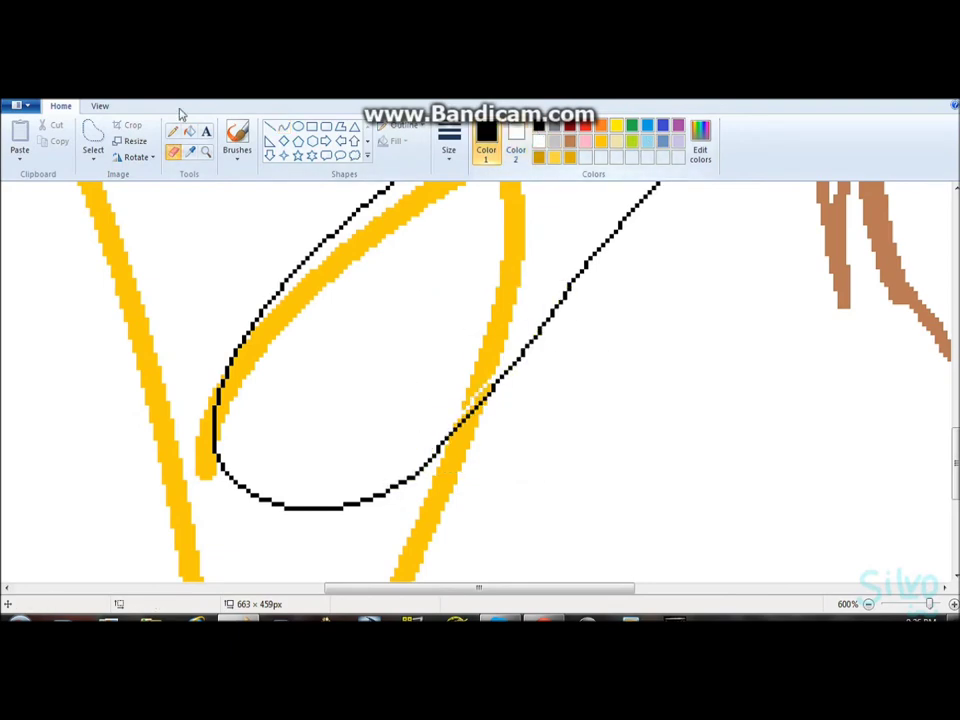
{"action": "left_click_drag", "start_coordinate": [242, 339], "coordinate": [368, 390]}
Step: Add a text note reading "was gonna put LIKEABAWU" in black beside the face
{"action": "scroll", "coordinate": [542, 274], "scroll_direction": "up", "scroll_amount": 5}
{"action": "scroll", "coordinate": [415, 517], "scroll_direction": "left", "scroll_amount": 5}
{"action": "scroll", "coordinate": [415, 517], "scroll_direction": "up", "scroll_amount": 5}
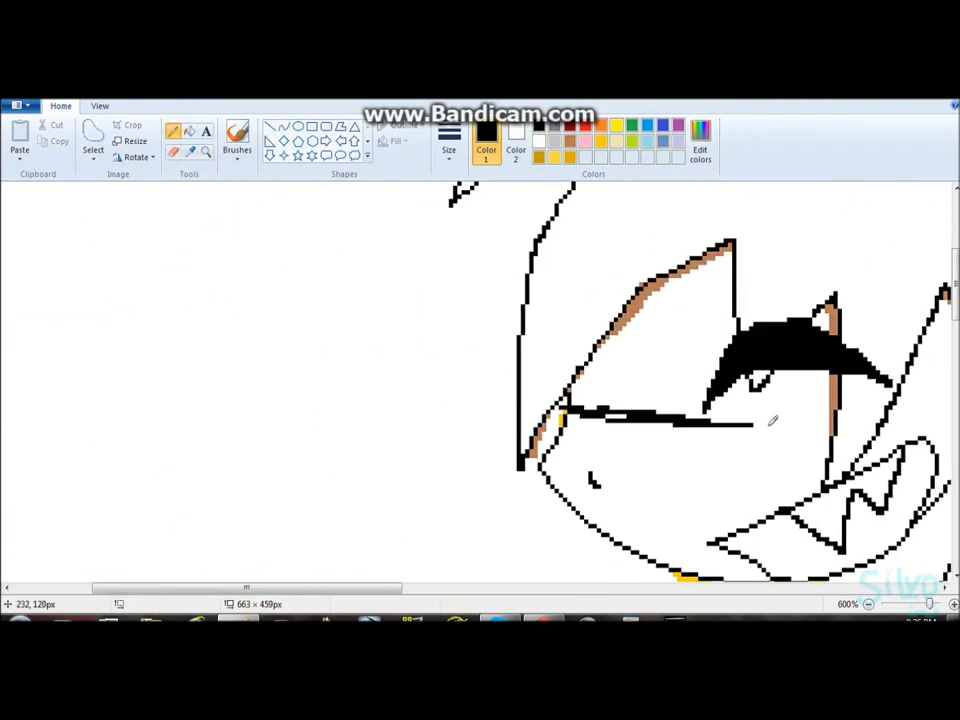
{"action": "left_click", "coordinate": [206, 131]}
{"action": "left_click_drag", "start_coordinate": [131, 208], "coordinate": [619, 516]}
{"action": "type", "text": "was gonna put"}
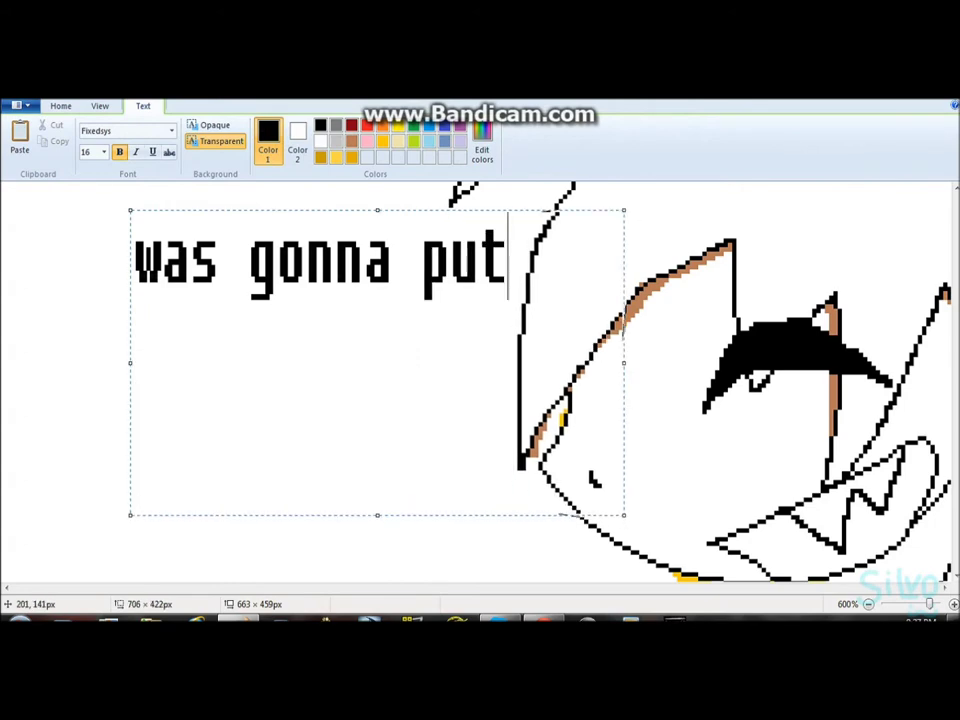
{"action": "type", "text": " LIKEABAWU"}
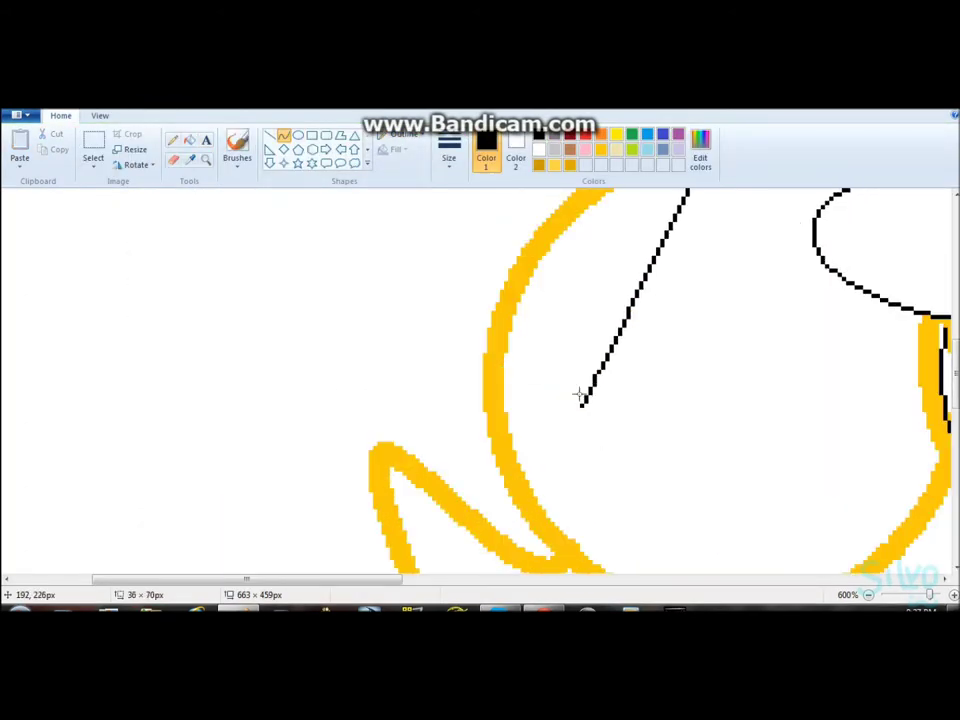
Step: Outline the chest, the belly and the standing front leg with black curves
{"action": "left_click_drag", "start_coordinate": [600, 300], "coordinate": [652, 304]}
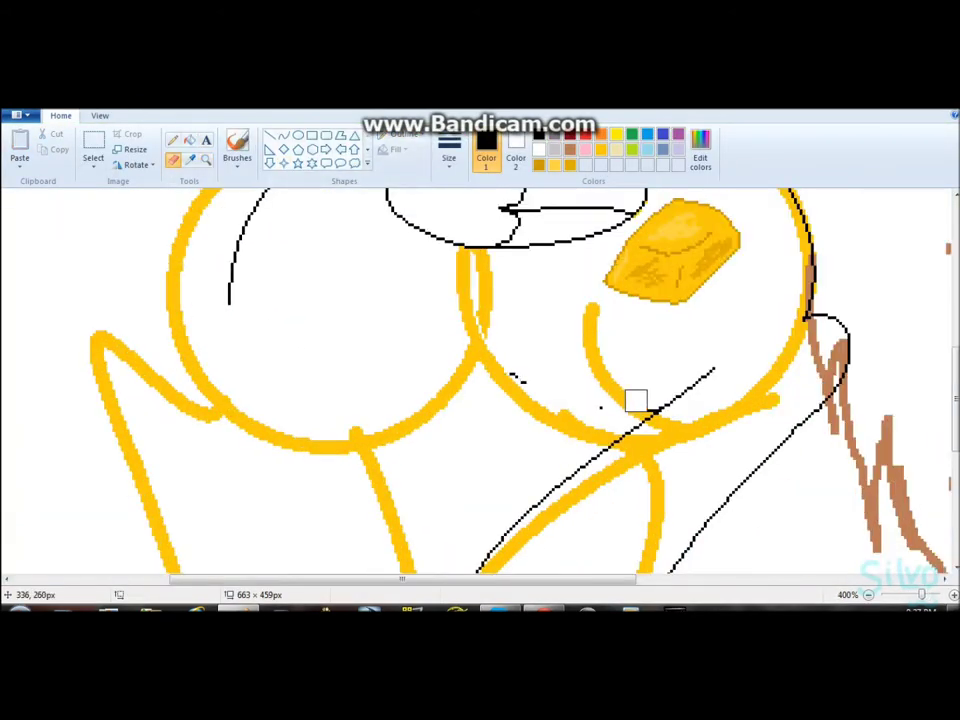
{"action": "left_click_drag", "start_coordinate": [497, 311], "coordinate": [590, 430]}
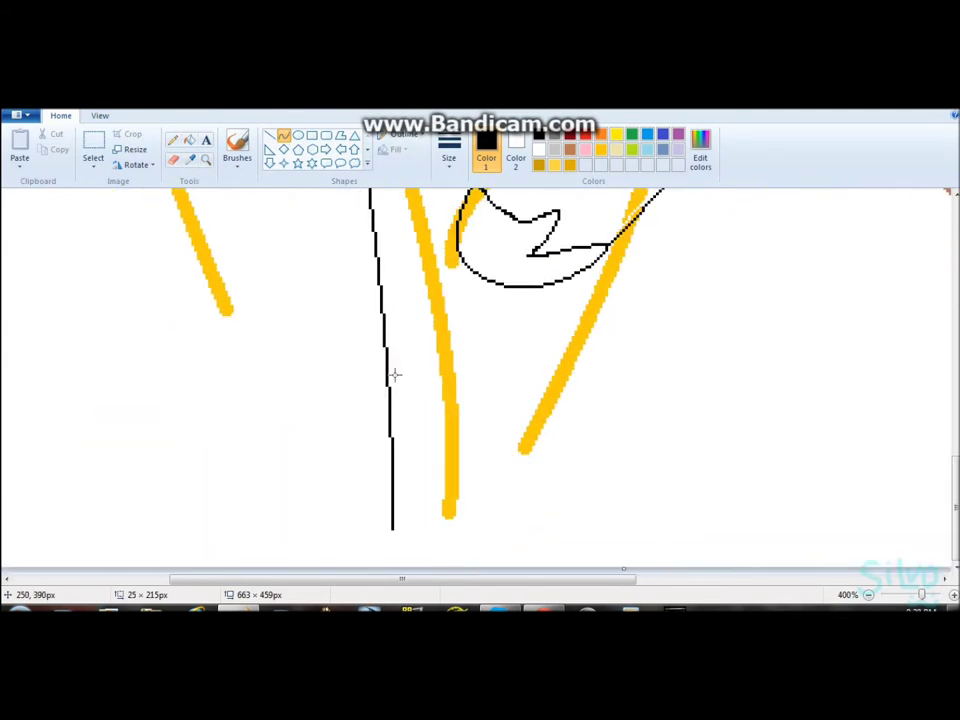
{"action": "left_click_drag", "start_coordinate": [392, 375], "coordinate": [414, 553]}
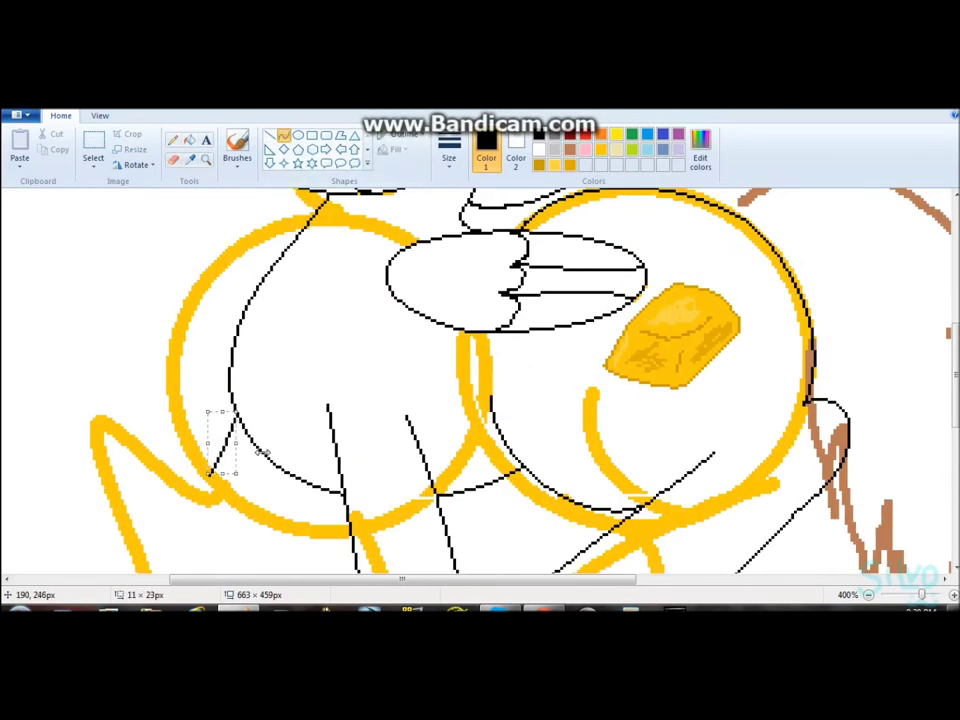
Step: Outline the raised front leg with black curves from the chest over the bent knee to the hoof
{"action": "scroll", "coordinate": [208, 470], "scroll_direction": "down", "scroll_amount": 3}
{"action": "left_click_drag", "start_coordinate": [215, 378], "coordinate": [97, 400]}
{"action": "left_click_drag", "start_coordinate": [113, 338], "coordinate": [25, 350]}
{"action": "left_click_drag", "start_coordinate": [272, 579], "coordinate": [144, 579]}
{"action": "left_click_drag", "start_coordinate": [446, 440], "coordinate": [410, 408]}
{"action": "left_click_drag", "start_coordinate": [465, 380], "coordinate": [363, 430]}
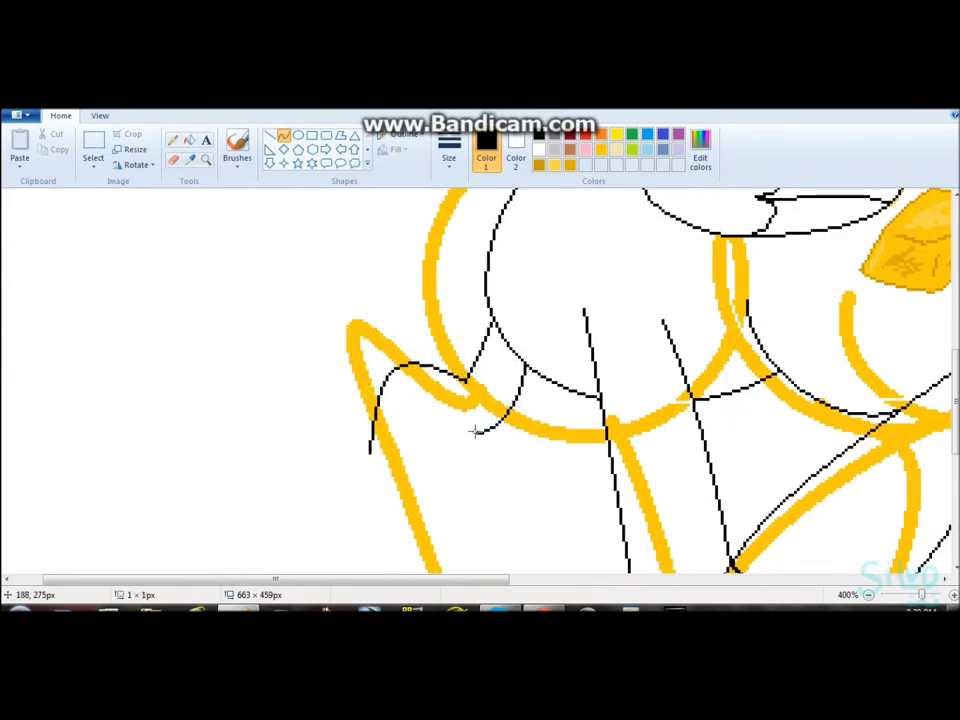
{"action": "scroll", "coordinate": [437, 420], "scroll_direction": "down", "scroll_amount": 3}
{"action": "left_click_drag", "start_coordinate": [434, 232], "coordinate": [490, 470]}
{"action": "scroll", "coordinate": [350, 420], "scroll_direction": "down", "scroll_amount": 2}
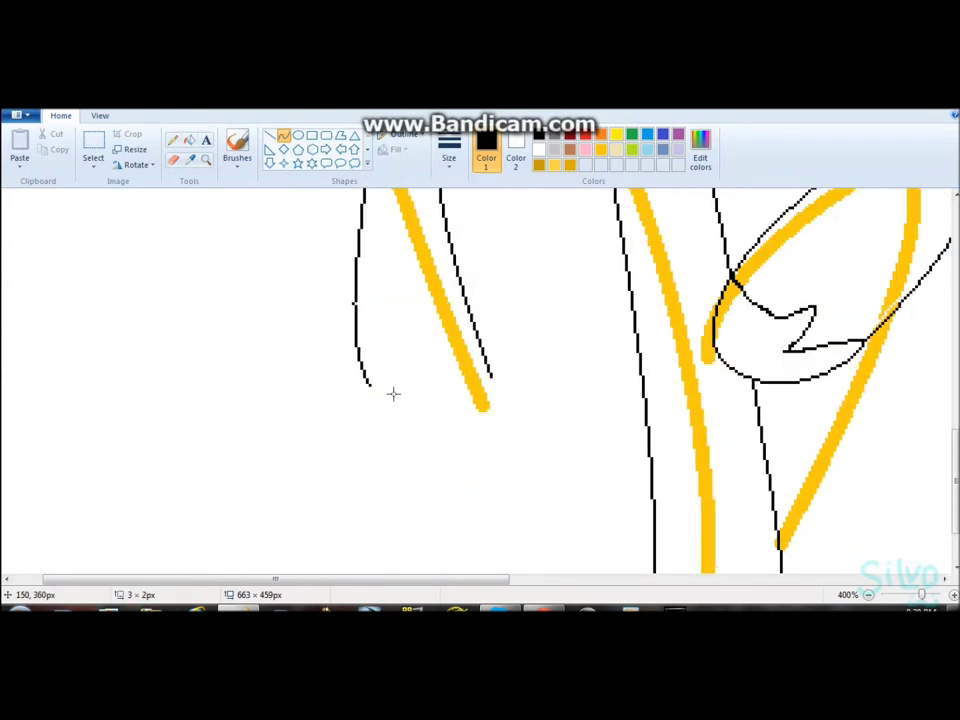
Step: Clear the remaining gold and brown guide lines around the figure and define a custom dark brown colour
{"action": "scroll", "coordinate": [471, 425], "scroll_direction": "up", "scroll_amount": 2}
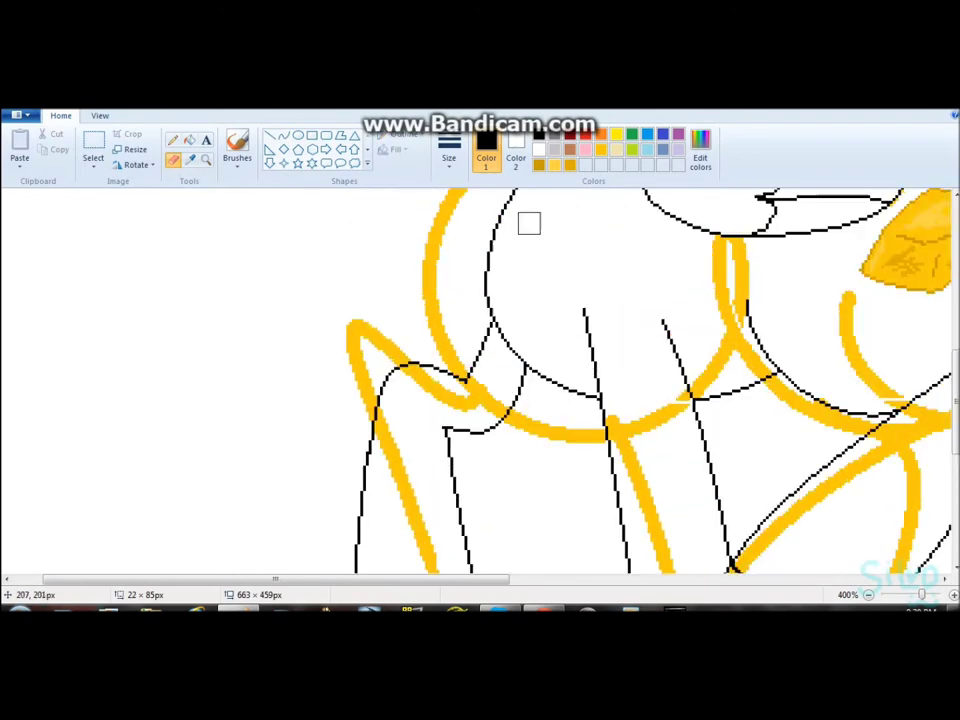
{"action": "left_click", "coordinate": [450, 386]}
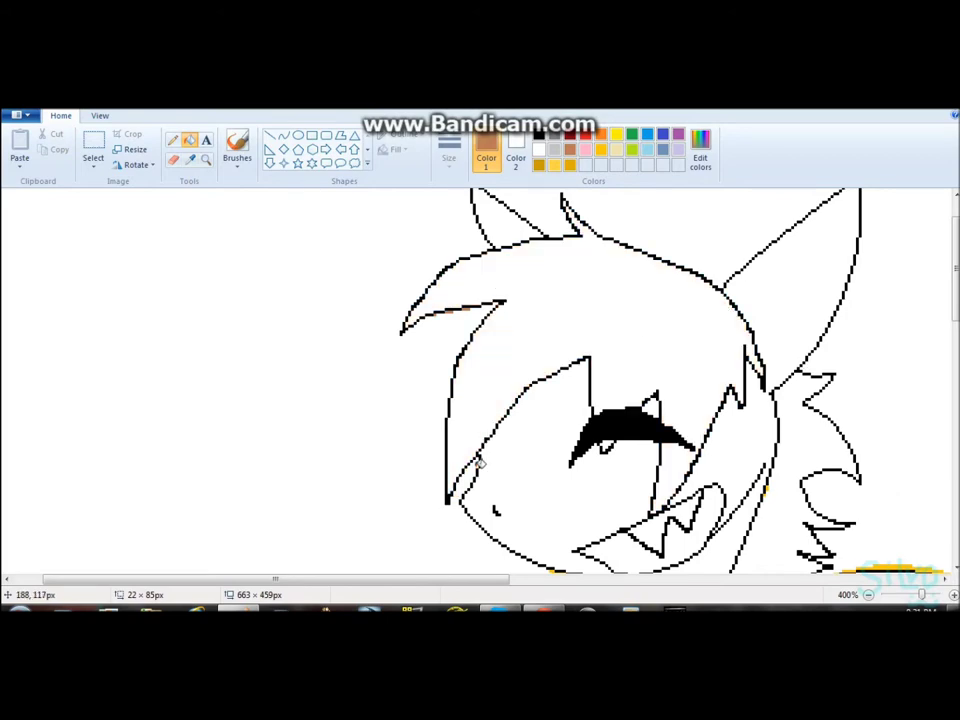
{"action": "left_click", "coordinate": [700, 150]}
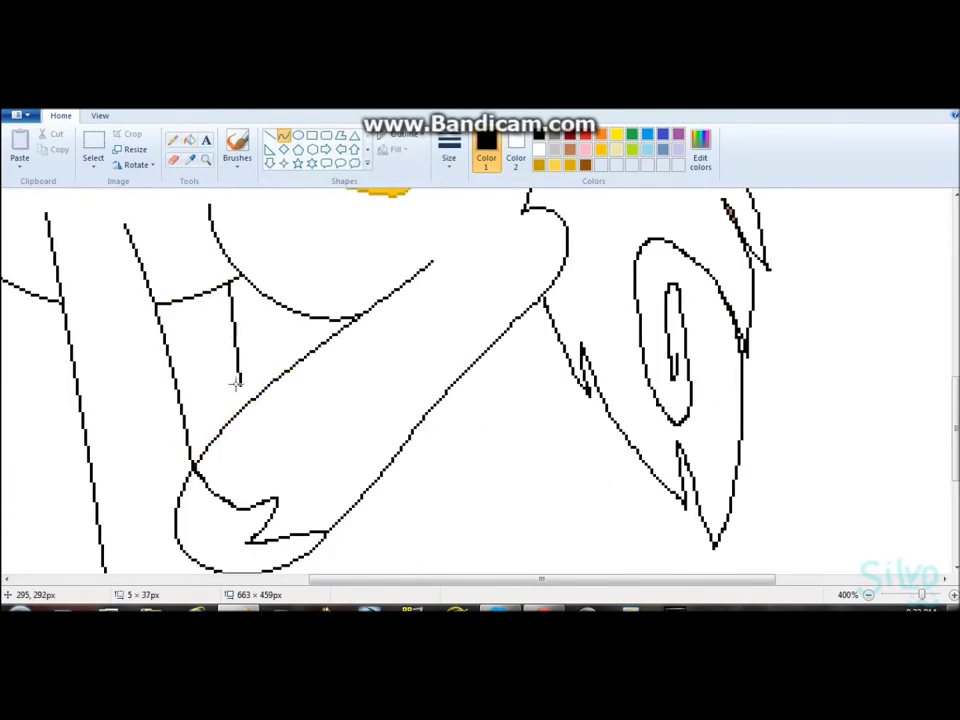
Step: Outline the far hind leg below the raised hoof with black curves, including its hoof base
{"action": "scroll", "coordinate": [340, 360], "scroll_direction": "down", "scroll_amount": 2}
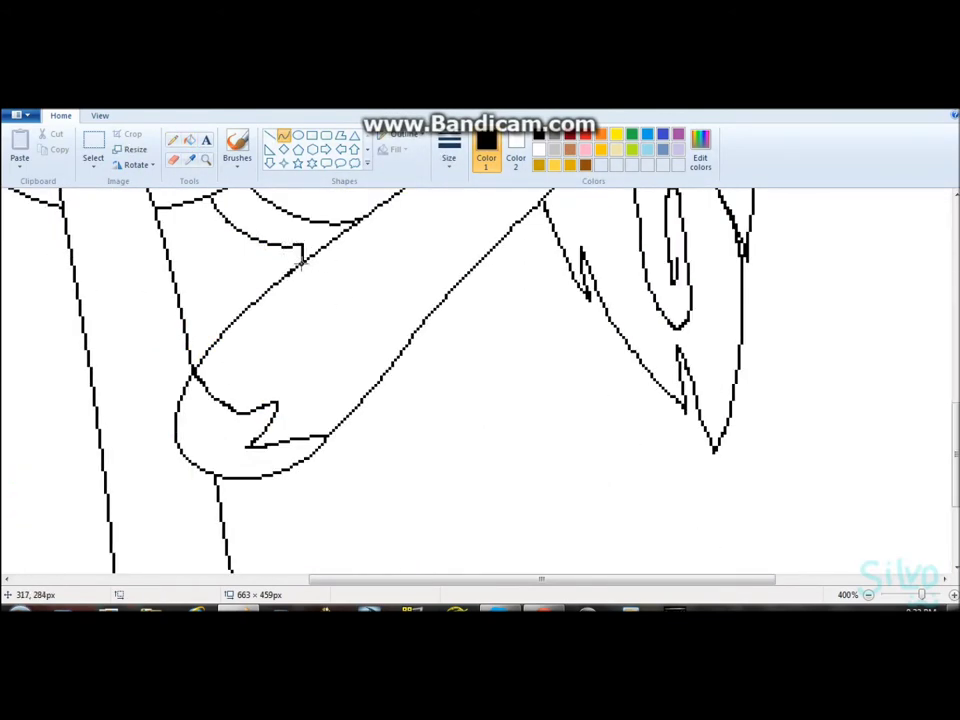
{"action": "scroll", "coordinate": [284, 272], "scroll_direction": "down", "scroll_amount": 4}
{"action": "left_click_drag", "start_coordinate": [296, 272], "coordinate": [296, 425]}
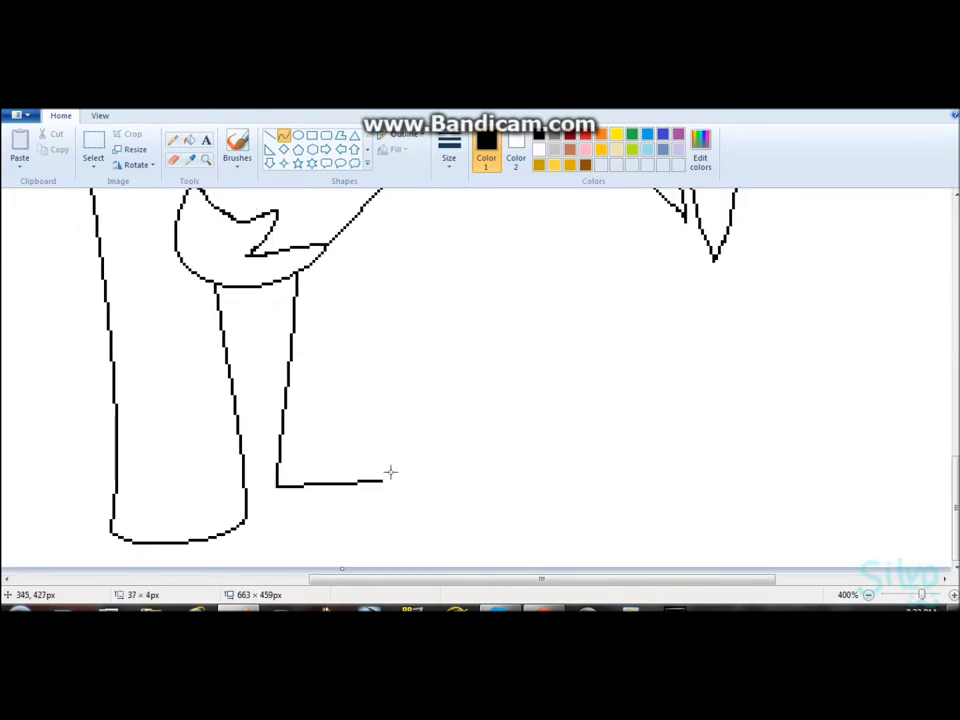
{"action": "left_click_drag", "start_coordinate": [390, 472], "coordinate": [413, 486]}
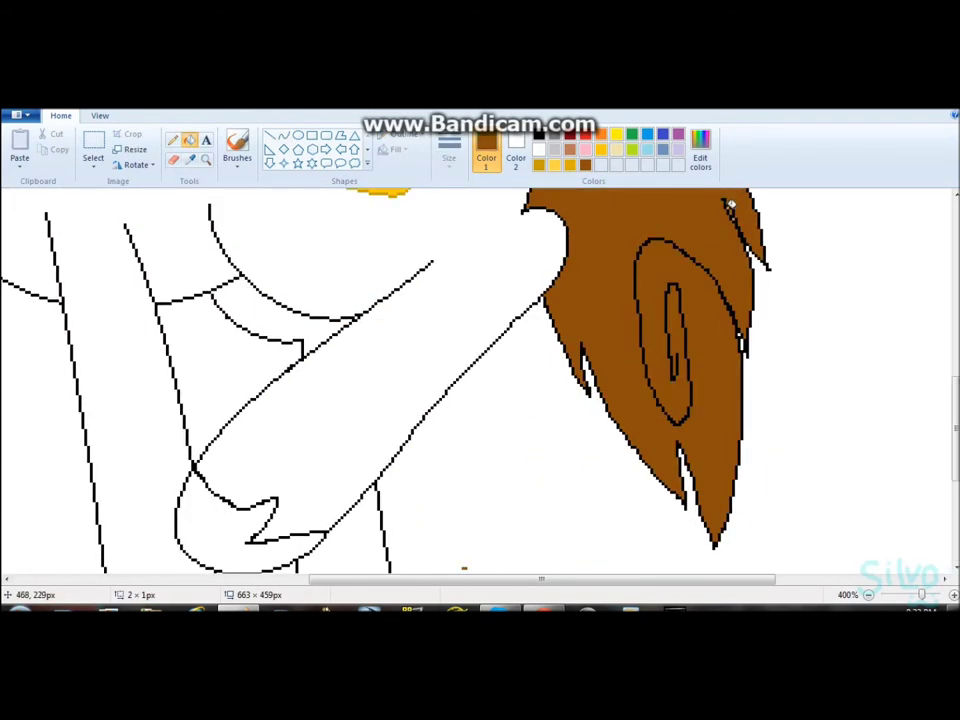
{"action": "scroll", "coordinate": [728, 199], "scroll_direction": "up", "scroll_amount": 4}
{"action": "scroll", "coordinate": [727, 378], "scroll_direction": "down", "scroll_amount": 3}
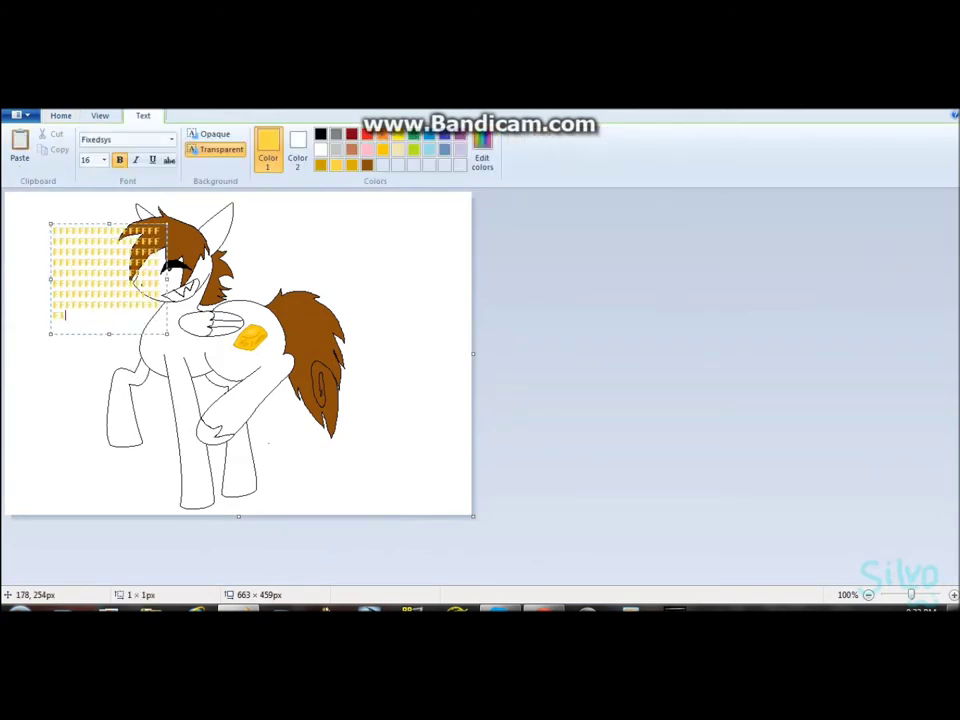
{"action": "key", "text": "ctrl+a"}
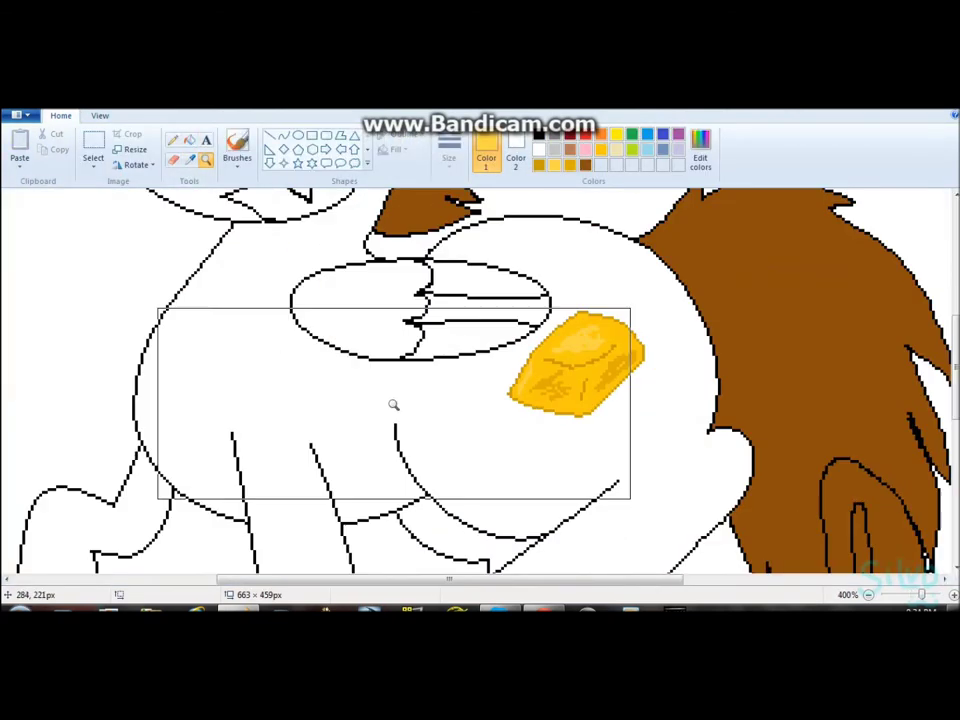
Step: Erase the wing from the body and redraw the back and rump outline from the neck to the tail
{"action": "mouse_move", "coordinate": [392, 403]}
{"action": "left_mouse_down"}
{"action": "mouse_move", "coordinate": [379, 266]}
{"action": "mouse_move", "coordinate": [580, 265]}
{"action": "left_mouse_up"}
{"action": "scroll", "coordinate": [456, 289], "scroll_direction": "down", "scroll_amount": 1}
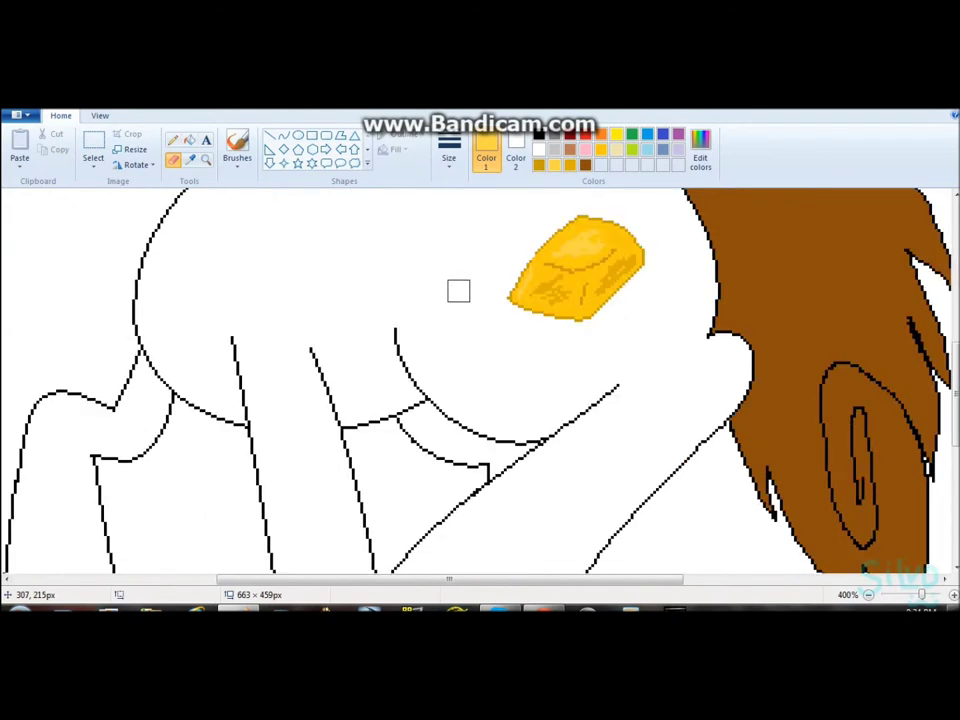
{"action": "scroll", "coordinate": [456, 289], "scroll_direction": "up", "scroll_amount": 2}
{"action": "left_click_drag", "start_coordinate": [294, 427], "coordinate": [534, 333]}
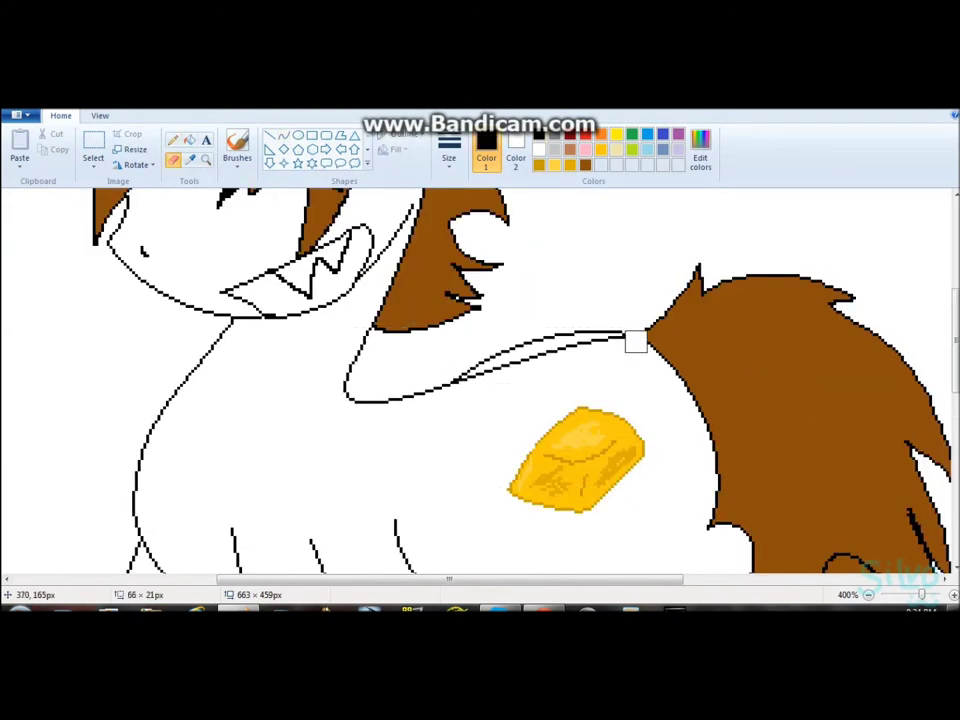
{"action": "left_click_drag", "start_coordinate": [706, 521], "coordinate": [736, 430]}
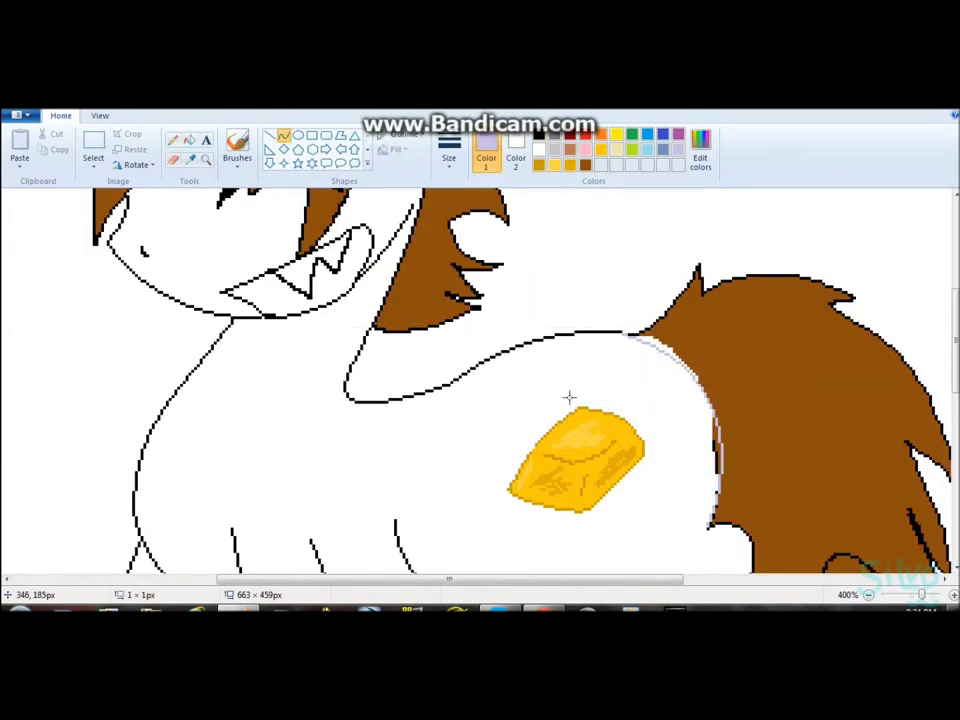
Step: Sample the tail's brown and fill the white gap between the rump outline and the tail
{"action": "left_click", "coordinate": [189, 158]}
{"action": "left_click", "coordinate": [680, 320]}
{"action": "left_click", "coordinate": [189, 140]}
{"action": "left_click", "coordinate": [639, 388]}
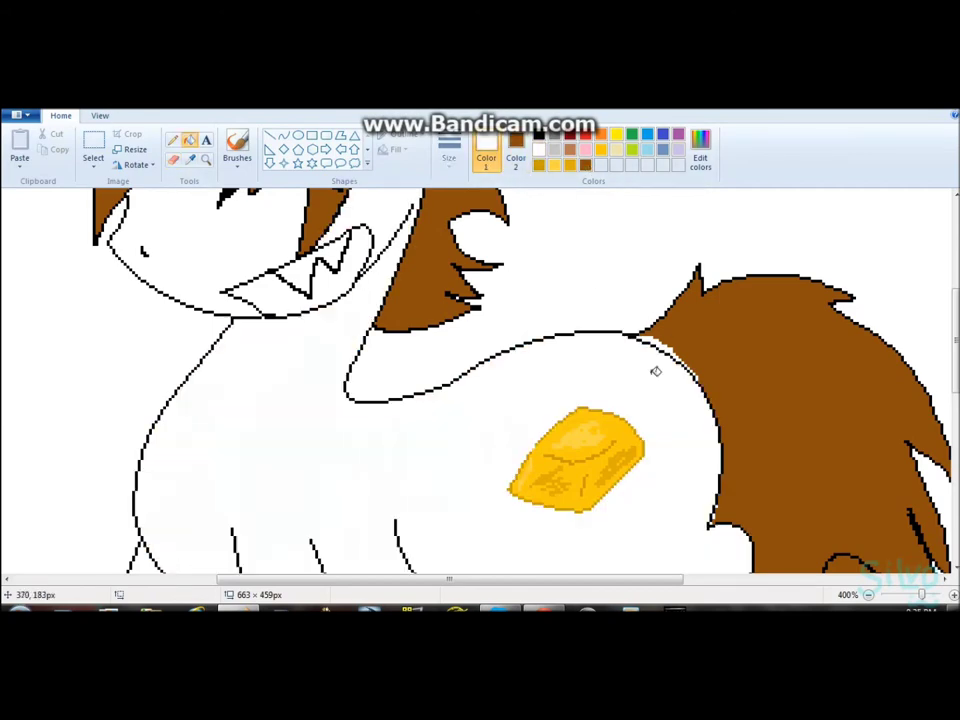
{"action": "key", "text": "ctrl+z"}
Step: Recolour the brown along the tail's outer edge to gold with the eraser, from the tail base to the tip
{"action": "scroll", "coordinate": [639, 388], "scroll_direction": "down", "scroll_amount": 3}
{"action": "left_click", "coordinate": [516, 150]}
{"action": "left_click", "coordinate": [172, 158]}
{"action": "scroll", "coordinate": [574, 268], "scroll_direction": "right", "scroll_amount": 5}
{"action": "scroll", "coordinate": [574, 268], "scroll_direction": "up", "scroll_amount": 2}
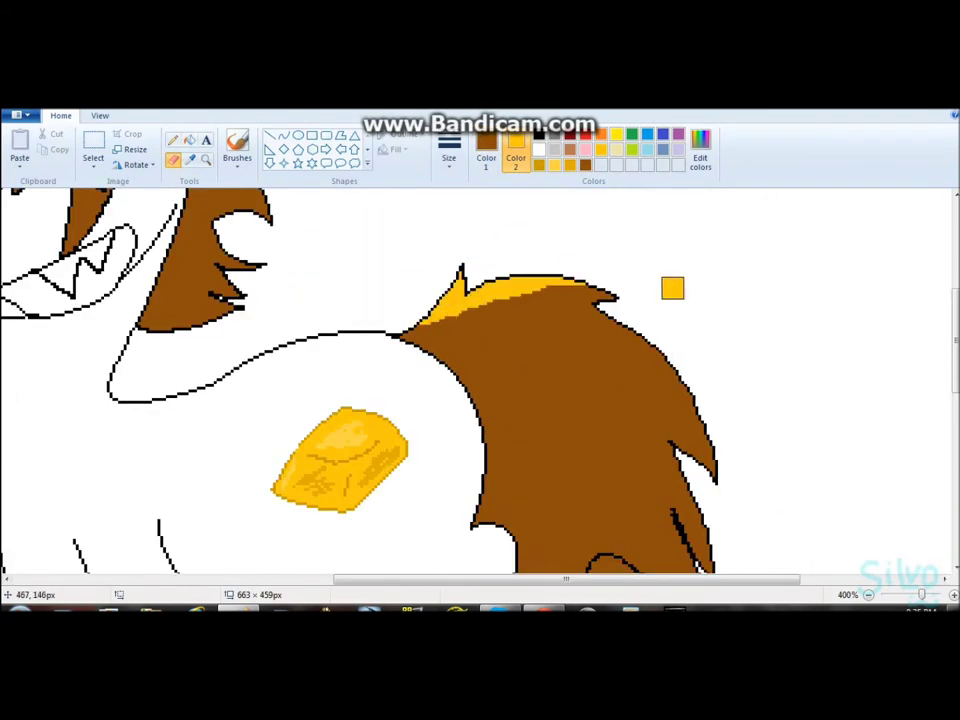
{"action": "scroll", "coordinate": [644, 280], "scroll_direction": "down", "scroll_amount": 1}
{"action": "left_click_drag", "start_coordinate": [644, 280], "coordinate": [698, 420]}
{"action": "scroll", "coordinate": [696, 353], "scroll_direction": "down", "scroll_amount": 3}
{"action": "left_click_drag", "start_coordinate": [696, 353], "coordinate": [636, 566]}
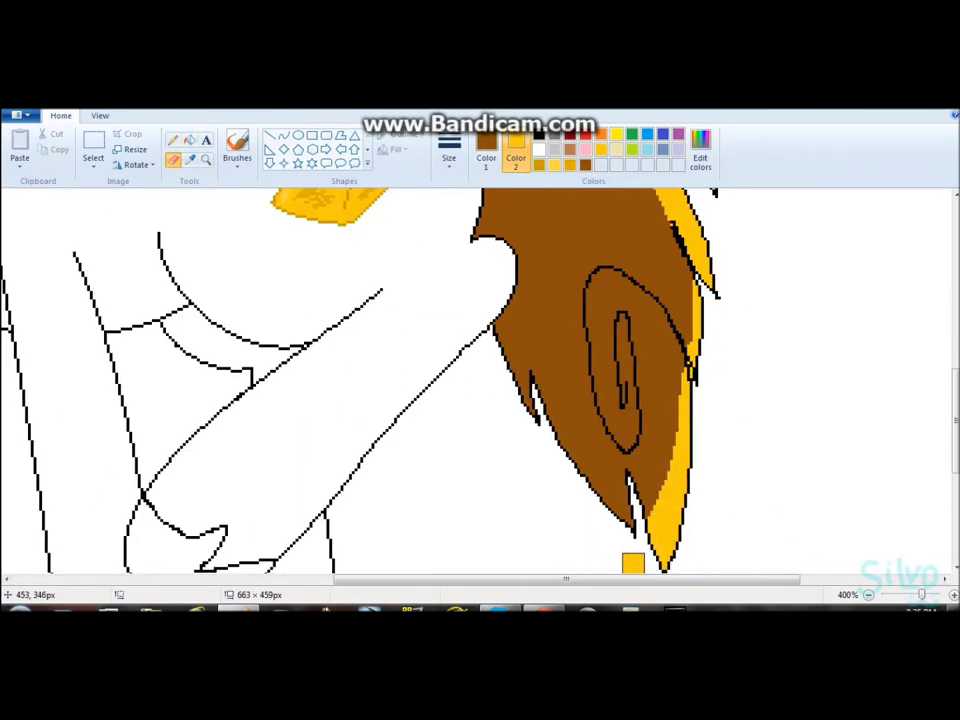
Step: Recolour an inner stripe of the tail and the lower end of the mane from brown to gold
{"action": "scroll", "coordinate": [497, 350], "scroll_direction": "up", "scroll_amount": 3}
{"action": "left_click_drag", "start_coordinate": [471, 274], "coordinate": [692, 561]}
{"action": "scroll", "coordinate": [692, 561], "scroll_direction": "left", "scroll_amount": 3}
{"action": "scroll", "coordinate": [692, 561], "scroll_direction": "up", "scroll_amount": 5}
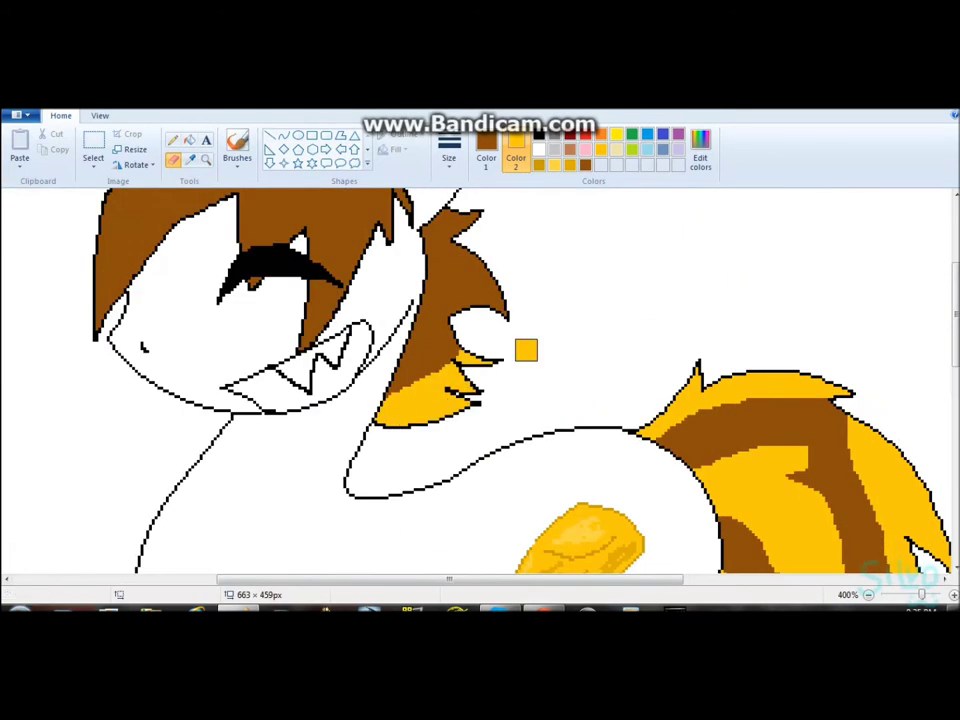
Step: Recolour the mane's outer edge, the fringe's top edge and a stripe along the front of the fringe from brown to gold
{"action": "left_click_drag", "start_coordinate": [312, 319], "coordinate": [60, 300]}
{"action": "scroll", "coordinate": [56, 381], "scroll_direction": "down", "scroll_amount": 2}
{"action": "left_click_drag", "start_coordinate": [56, 381], "coordinate": [90, 230]}
{"action": "left_click", "coordinate": [486, 150]}
{"action": "left_click", "coordinate": [173, 140]}
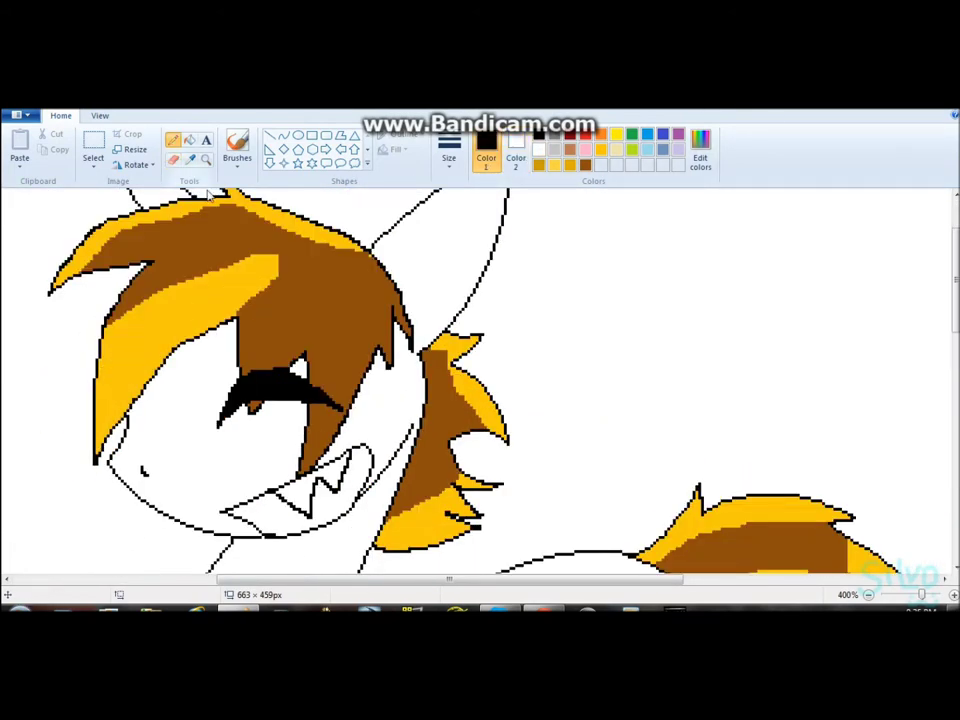
{"action": "scroll", "coordinate": [389, 323], "scroll_direction": "down", "scroll_amount": 4}
{"action": "mouse_move", "coordinate": [389, 323]}
{"action": "left_mouse_down"}
{"action": "mouse_move", "coordinate": [332, 298]}
{"action": "mouse_move", "coordinate": [389, 301]}
{"action": "left_mouse_up"}
{"action": "key", "text": "ctrl+z"}
Step: Draw a red ellipse across the pony's chest and back as a guide for the wing
{"action": "left_click", "coordinate": [585, 133]}
{"action": "left_click", "coordinate": [297, 135]}
{"action": "mouse_move", "coordinate": [296, 300]}
{"action": "left_mouse_down"}
{"action": "mouse_move", "coordinate": [561, 403]}
{"action": "mouse_move", "coordinate": [504, 467]}
{"action": "left_mouse_up"}
{"action": "scroll", "coordinate": [504, 467], "scroll_direction": "down", "scroll_amount": 3}
{"action": "scroll", "coordinate": [263, 385], "scroll_direction": "up", "scroll_amount": 6}
Step: Sketch the wing with three long feathers in orange over the guide, and erase the red ellipse
{"action": "left_click", "coordinate": [600, 133]}
{"action": "left_click", "coordinate": [173, 140]}
{"action": "mouse_move", "coordinate": [107, 321]}
{"action": "left_mouse_down"}
{"action": "mouse_move", "coordinate": [278, 530]}
{"action": "mouse_move", "coordinate": [318, 523]}
{"action": "mouse_move", "coordinate": [201, 283]}
{"action": "mouse_move", "coordinate": [321, 256]}
{"action": "mouse_move", "coordinate": [363, 380]}
{"action": "mouse_move", "coordinate": [549, 307]}
{"action": "mouse_move", "coordinate": [349, 429]}
{"action": "left_mouse_up"}
{"action": "left_click_drag", "start_coordinate": [585, 437], "coordinate": [652, 440]}
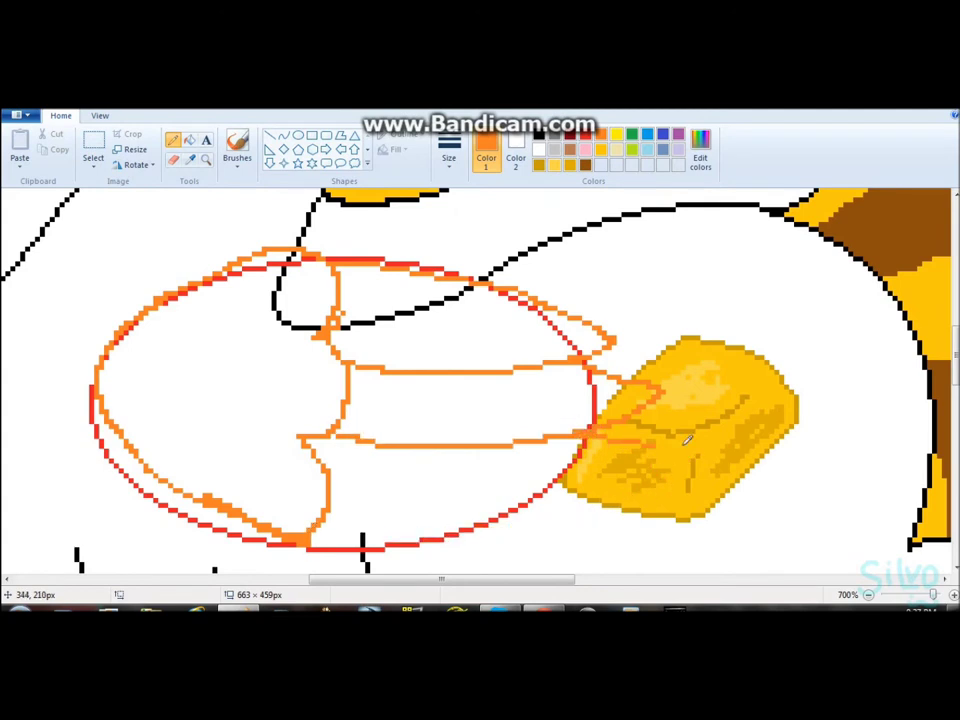
{"action": "left_click", "coordinate": [173, 158]}
{"action": "left_click_drag", "start_coordinate": [575, 470], "coordinate": [443, 276]}
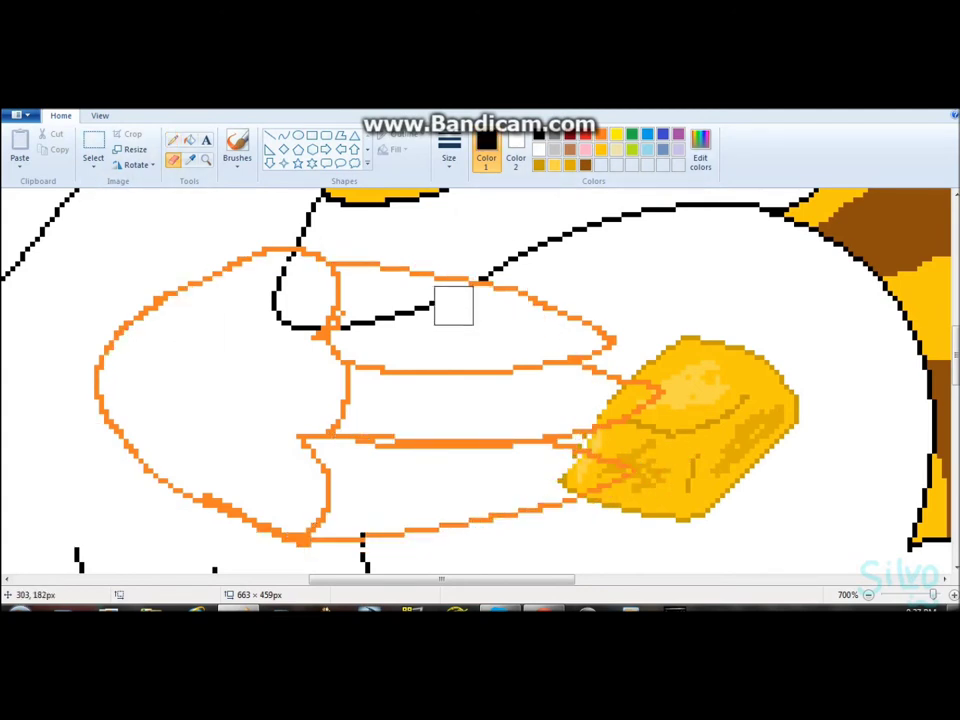
Step: Trace the wing's rounded front, its scalloped inner edge and the upper feather with black curves
{"action": "left_click", "coordinate": [284, 135]}
{"action": "left_click_drag", "start_coordinate": [297, 250], "coordinate": [300, 540]}
{"action": "mouse_move", "coordinate": [200, 400]}
{"action": "left_mouse_down"}
{"action": "mouse_move", "coordinate": [30, 343]}
{"action": "mouse_move", "coordinate": [310, 335]}
{"action": "left_mouse_up"}
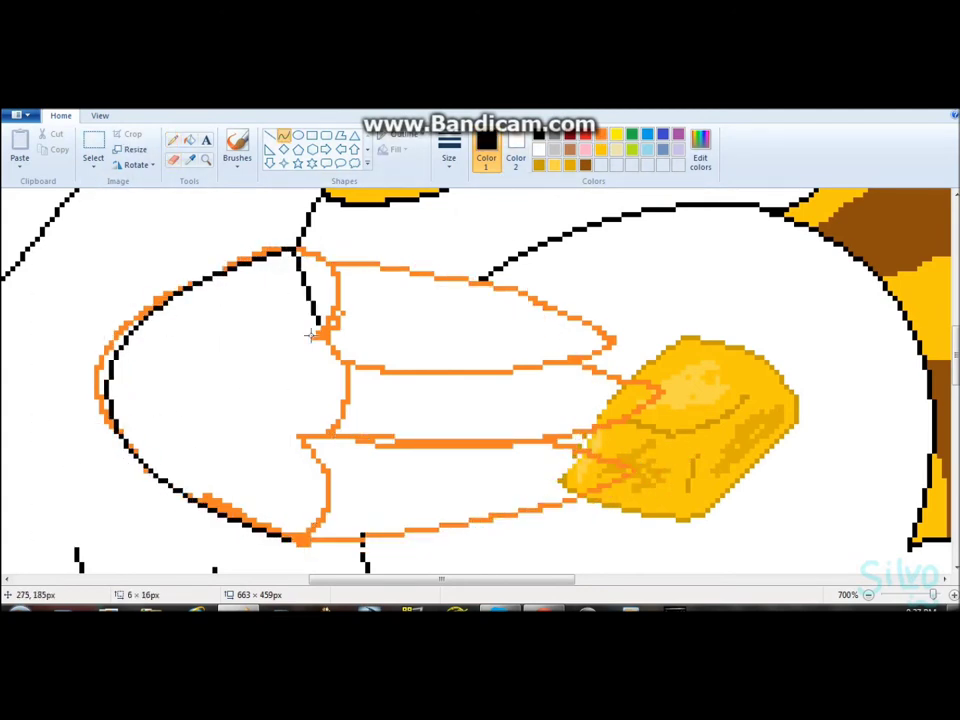
{"action": "mouse_move", "coordinate": [300, 252]}
{"action": "left_mouse_down"}
{"action": "mouse_move", "coordinate": [463, 306]}
{"action": "mouse_move", "coordinate": [463, 379]}
{"action": "left_mouse_up"}
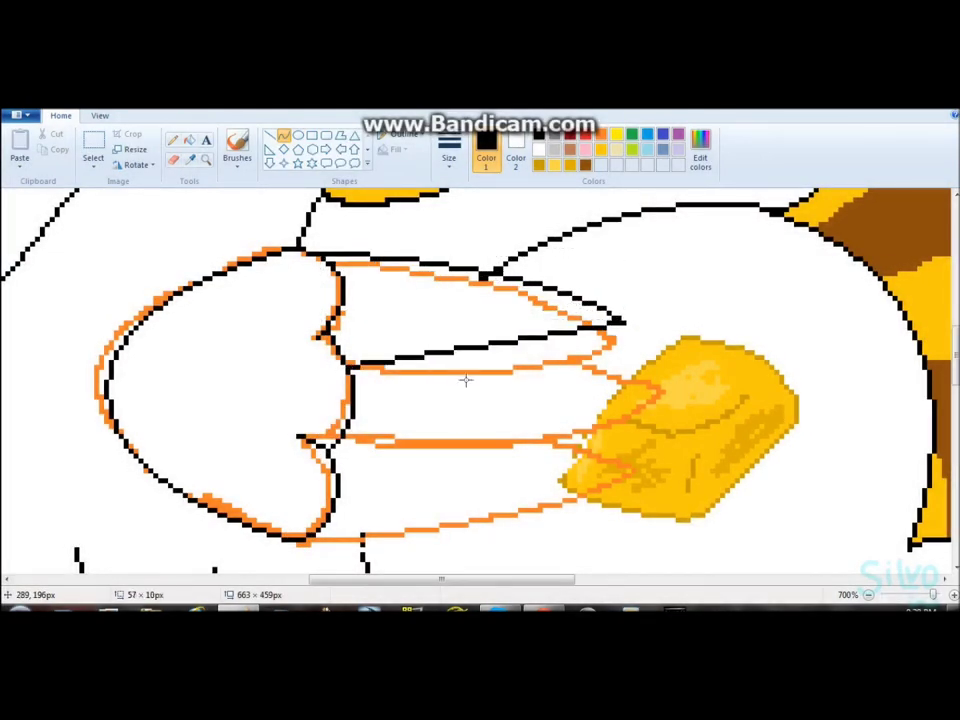
Step: Trace the middle and lower feathers with black curves and remove the leftover orange sketch lines
{"action": "left_click_drag", "start_coordinate": [345, 372], "coordinate": [664, 385]}
{"action": "left_click_drag", "start_coordinate": [310, 540], "coordinate": [640, 470]}
{"action": "left_click", "coordinate": [640, 470]}
{"action": "left_click_drag", "start_coordinate": [297, 437], "coordinate": [636, 468]}
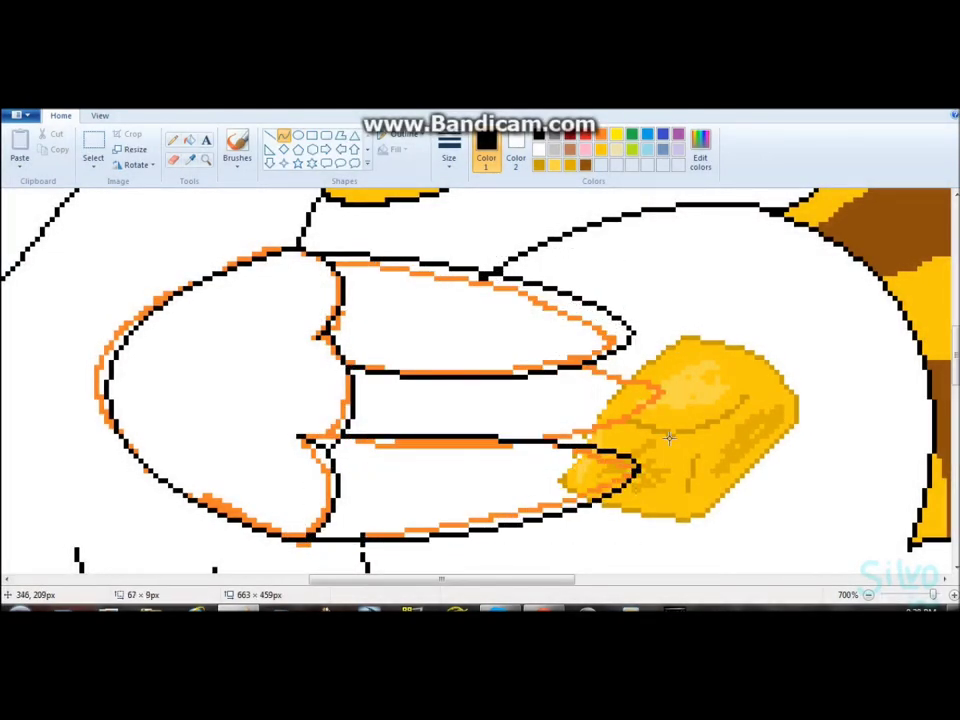
{"action": "mouse_move", "coordinate": [247, 270]}
{"action": "left_mouse_down"}
{"action": "mouse_move", "coordinate": [304, 529]}
{"action": "mouse_move", "coordinate": [202, 320]}
{"action": "left_mouse_up"}
{"action": "left_click", "coordinate": [504, 452]}
{"action": "key", "text": "ctrl+z"}
{"action": "left_click", "coordinate": [529, 469]}
{"action": "key", "text": "ctrl+z"}
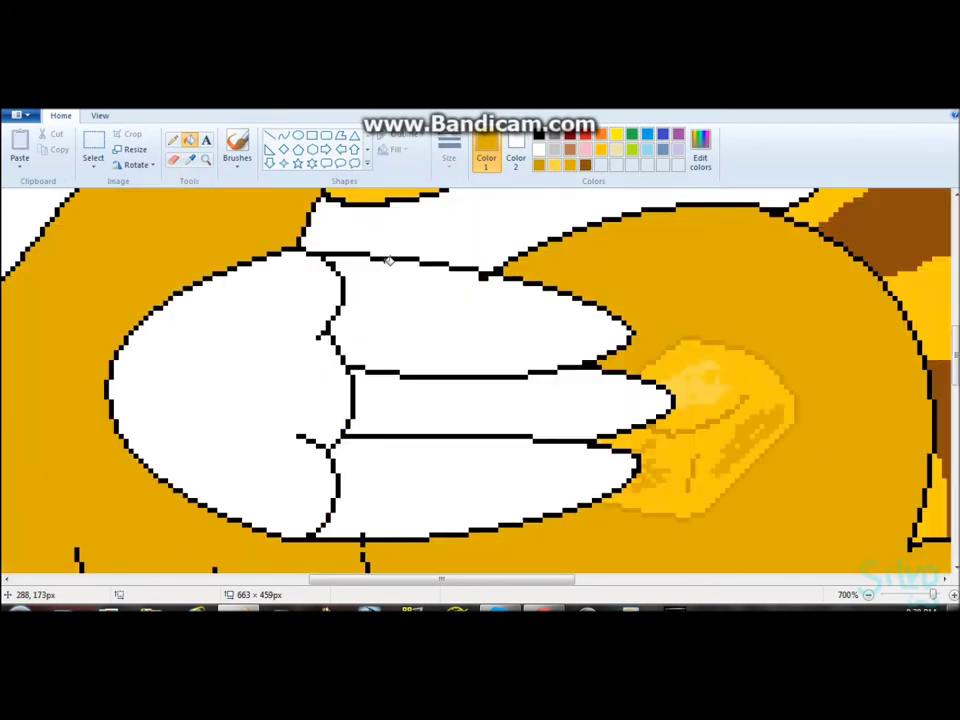
Step: Draw black dividing lines across the lower legs with the Pencil to mark off the hooves
{"action": "scroll", "coordinate": [566, 311], "scroll_direction": "up", "scroll_amount": 3}
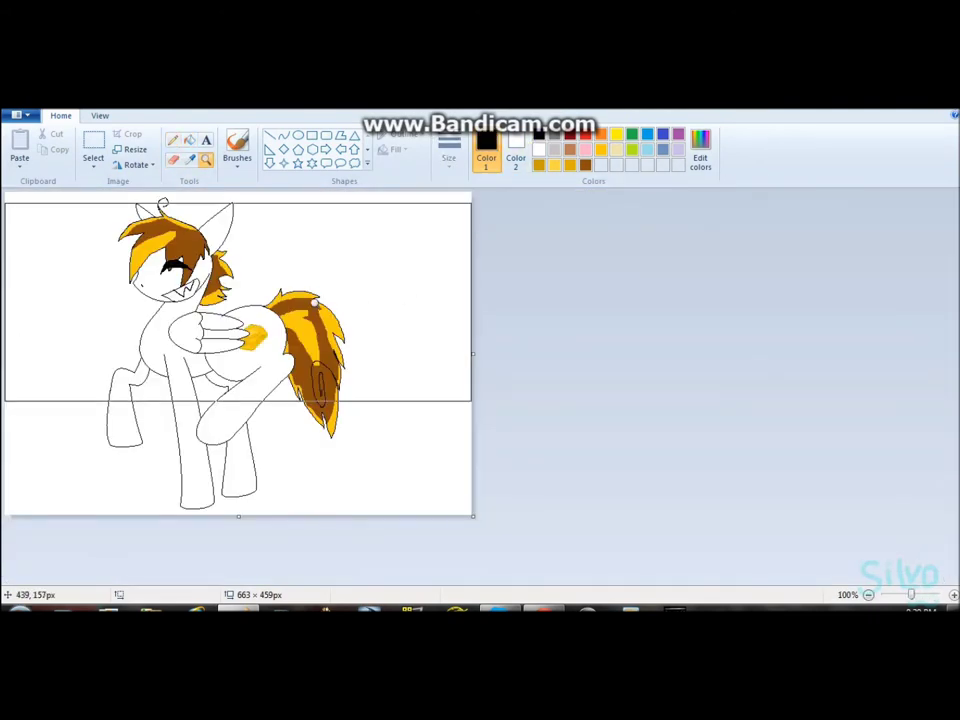
{"action": "left_click", "coordinate": [236, 305]}
{"action": "left_click", "coordinate": [173, 140]}
{"action": "scroll", "coordinate": [412, 300], "scroll_direction": "up", "scroll_amount": 3}
{"action": "scroll", "coordinate": [412, 300], "scroll_direction": "down", "scroll_amount": 4}
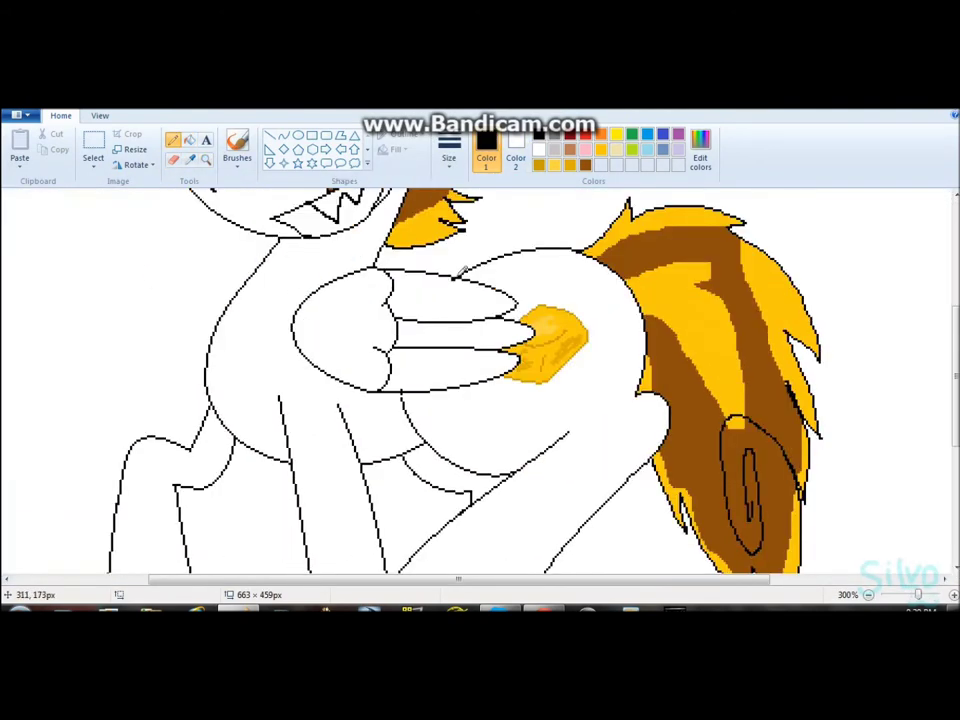
{"action": "scroll", "coordinate": [458, 271], "scroll_direction": "down", "scroll_amount": 5}
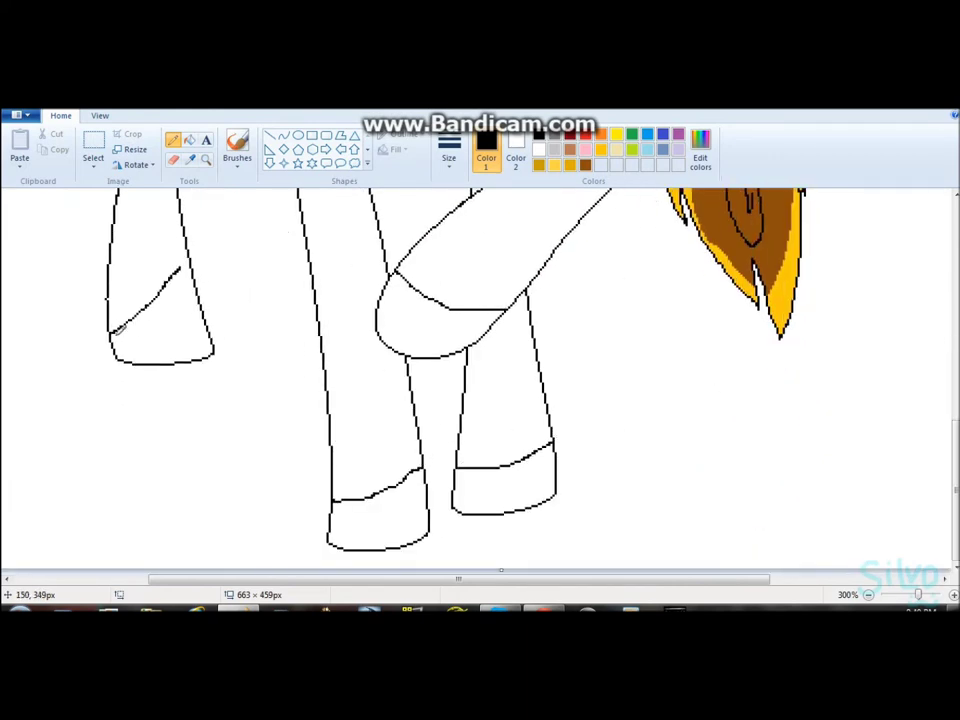
Step: Fill the pony's head, body, wing and legs with light gold and the hooves with deeper gold
{"action": "left_click", "coordinate": [555, 164]}
{"action": "scroll", "coordinate": [458, 380], "scroll_direction": "up", "scroll_amount": 5}
{"action": "left_click", "coordinate": [190, 140]}
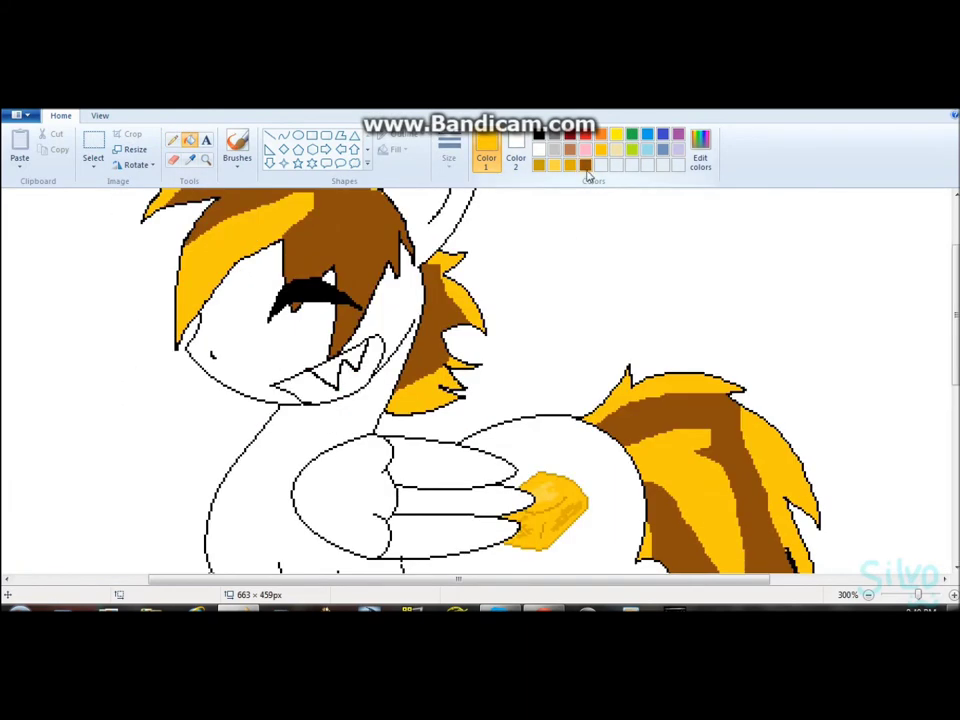
{"action": "left_click", "coordinate": [553, 455]}
{"action": "left_click", "coordinate": [290, 245]}
{"action": "left_click", "coordinate": [350, 400]}
{"action": "scroll", "coordinate": [426, 437], "scroll_direction": "down", "scroll_amount": 4}
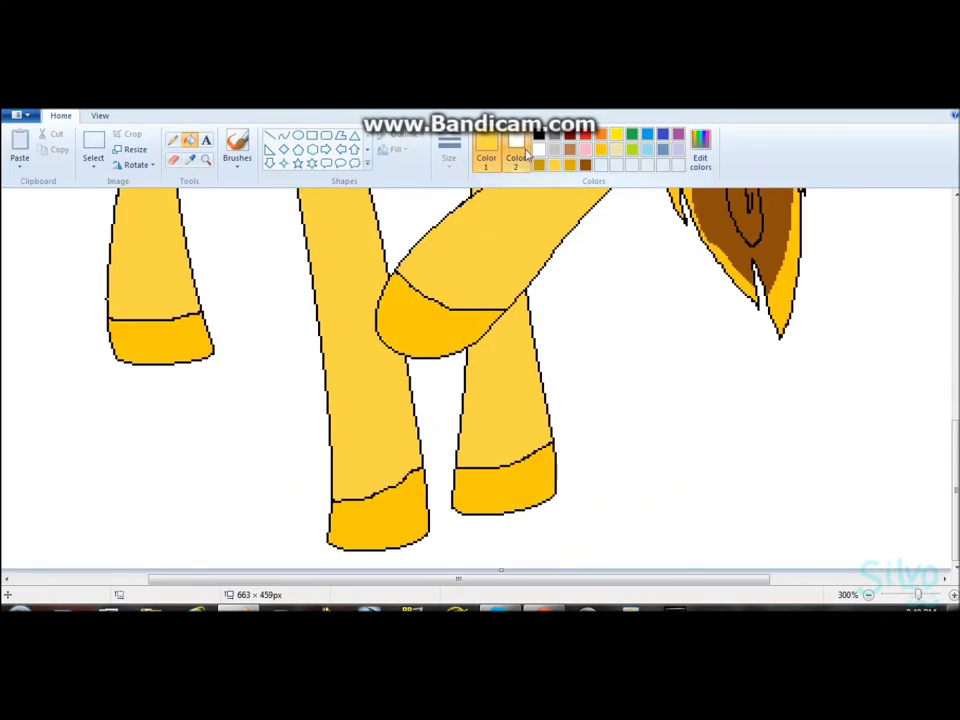
Step: Paint brown markings on the legs, chest, belly and face, and fill the rump patch with brown around light spots
{"action": "scroll", "coordinate": [417, 450], "scroll_direction": "up", "scroll_amount": 8}
{"action": "scroll", "coordinate": [400, 400], "scroll_direction": "down", "scroll_amount": 5}
{"action": "left_click", "coordinate": [173, 160]}
{"action": "left_click_drag", "start_coordinate": [310, 448], "coordinate": [380, 430]}
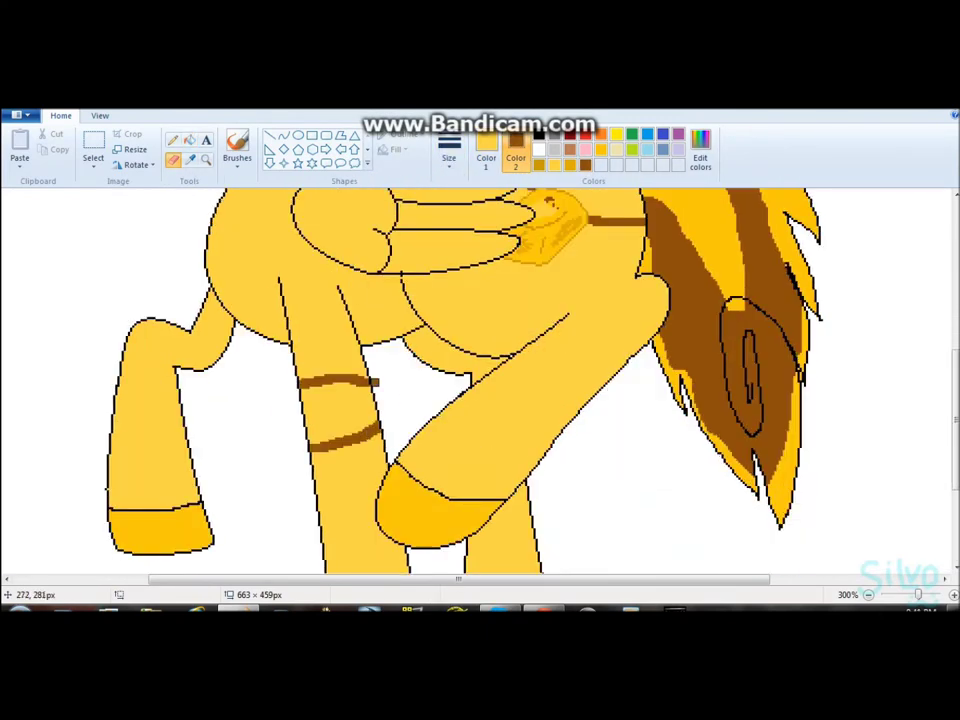
{"action": "scroll", "coordinate": [218, 400], "scroll_direction": "up", "scroll_amount": 3}
{"action": "scroll", "coordinate": [210, 336], "scroll_direction": "down", "scroll_amount": 6}
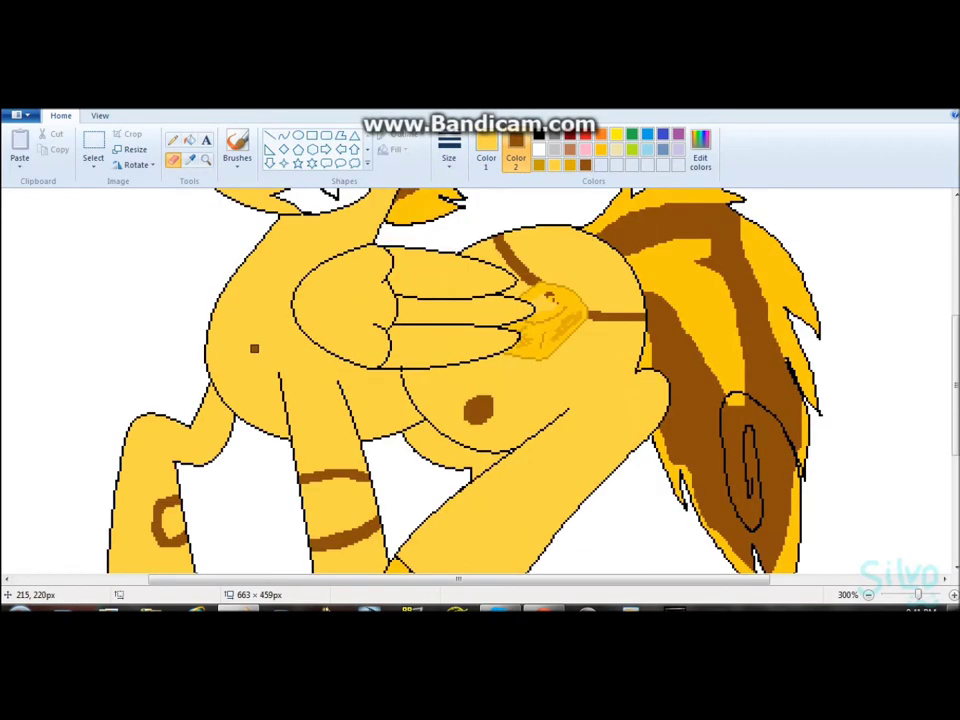
{"action": "left_click", "coordinate": [189, 139]}
{"action": "scroll", "coordinate": [517, 394], "scroll_direction": "up", "scroll_amount": 3}
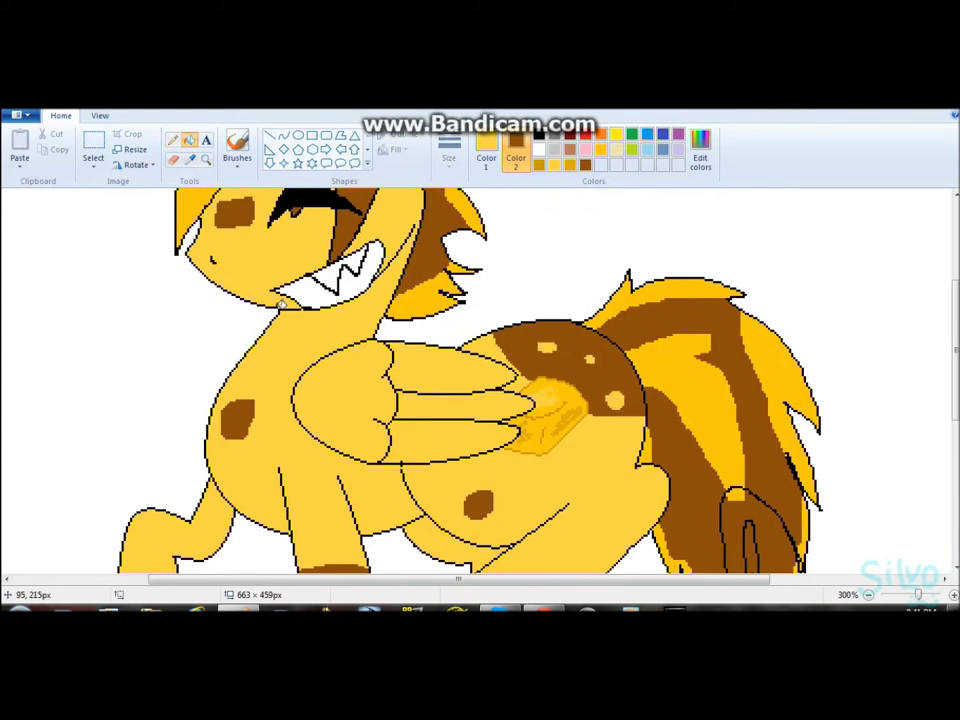
Step: Outline a collar with an oval gem on the neck in black, and fill the gem with dark purple
{"action": "scroll", "coordinate": [281, 303], "scroll_direction": "up", "scroll_amount": 5}
{"action": "left_click_drag", "start_coordinate": [345, 338], "coordinate": [286, 331]}
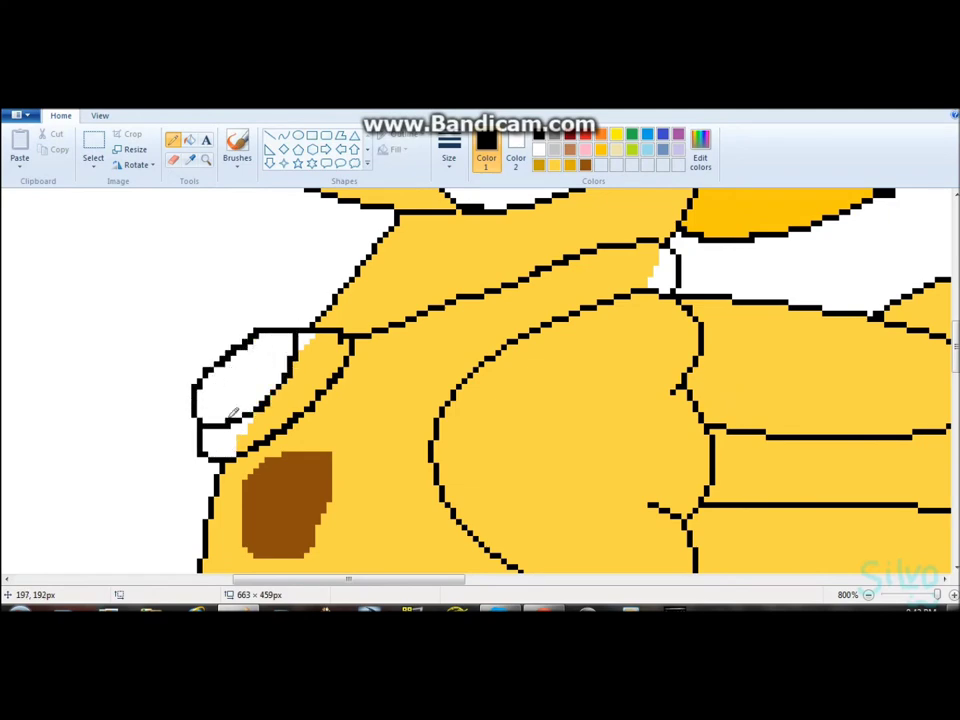
{"action": "left_click", "coordinate": [700, 150]}
{"action": "left_click", "coordinate": [631, 342]}
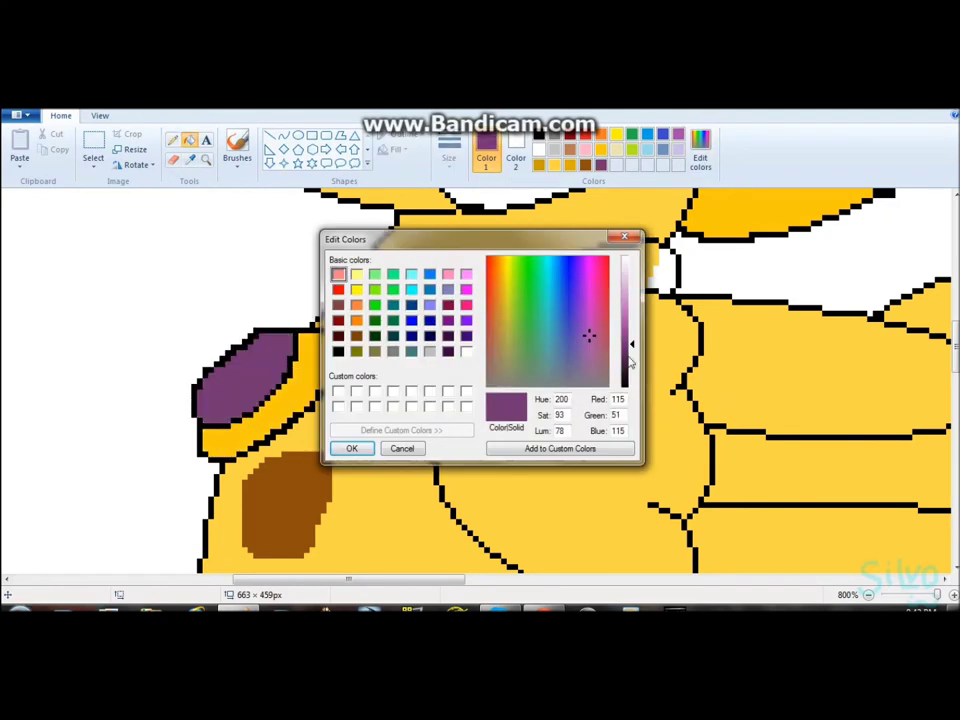
{"action": "left_click", "coordinate": [345, 447]}
{"action": "left_click", "coordinate": [240, 385]}
Step: Add lighter purple veins to the gem and fill the collar band with black
{"action": "left_click", "coordinate": [173, 140]}
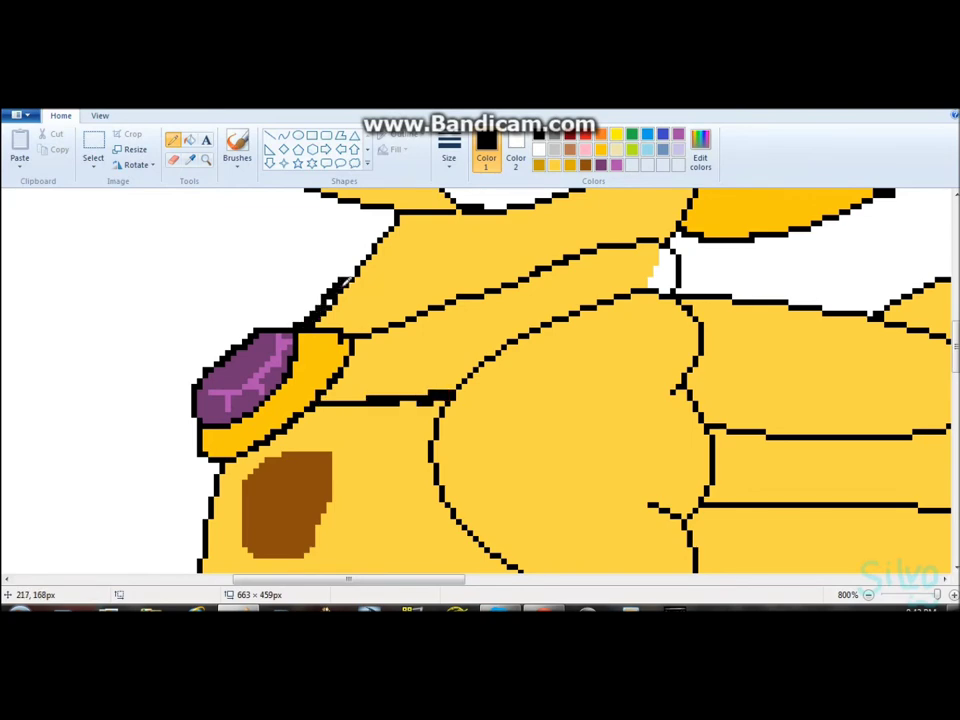
{"action": "left_click", "coordinate": [189, 140]}
{"action": "left_click", "coordinate": [480, 300]}
{"action": "scroll", "coordinate": [514, 392], "scroll_direction": "down", "scroll_amount": 5}
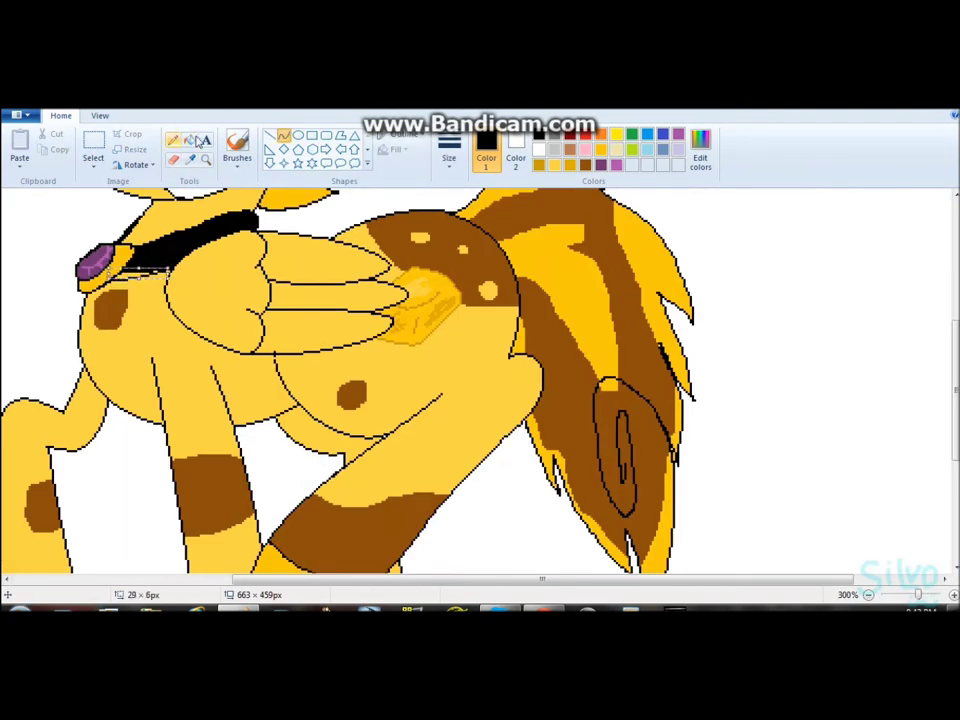
Step: Paint brown bands above the hooves and add brown patches to the chest and ears
{"action": "left_click", "coordinate": [515, 156]}
{"action": "left_click", "coordinate": [173, 160]}
{"action": "scroll", "coordinate": [163, 375], "scroll_direction": "down", "scroll_amount": 5}
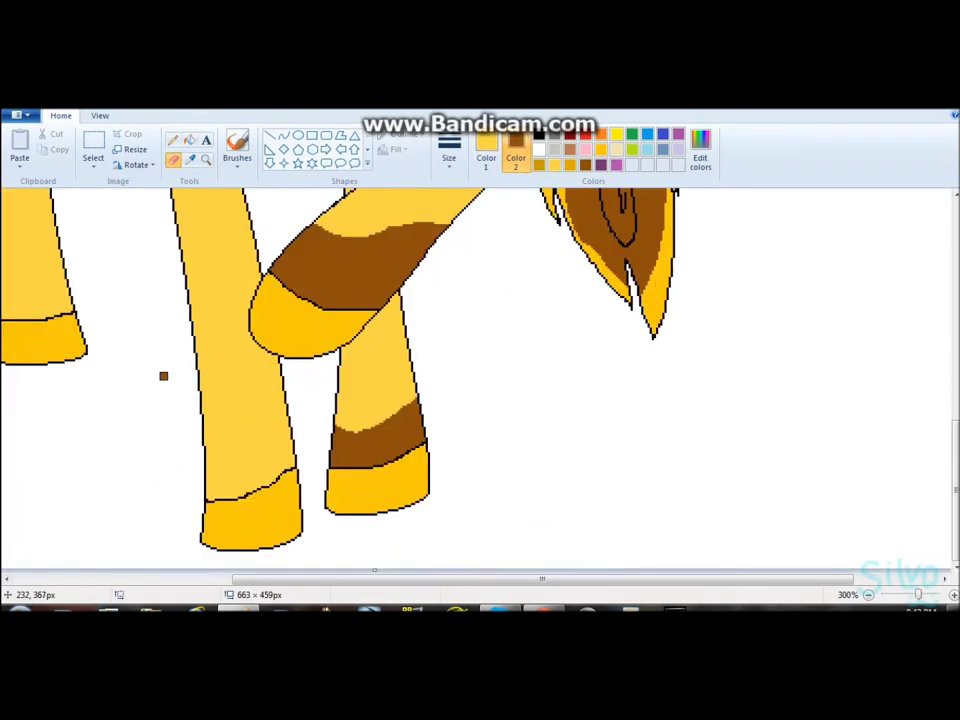
{"action": "scroll", "coordinate": [163, 375], "scroll_direction": "left", "scroll_amount": 3}
{"action": "scroll", "coordinate": [273, 403], "scroll_direction": "up", "scroll_amount": 3}
{"action": "left_click", "coordinate": [189, 140]}
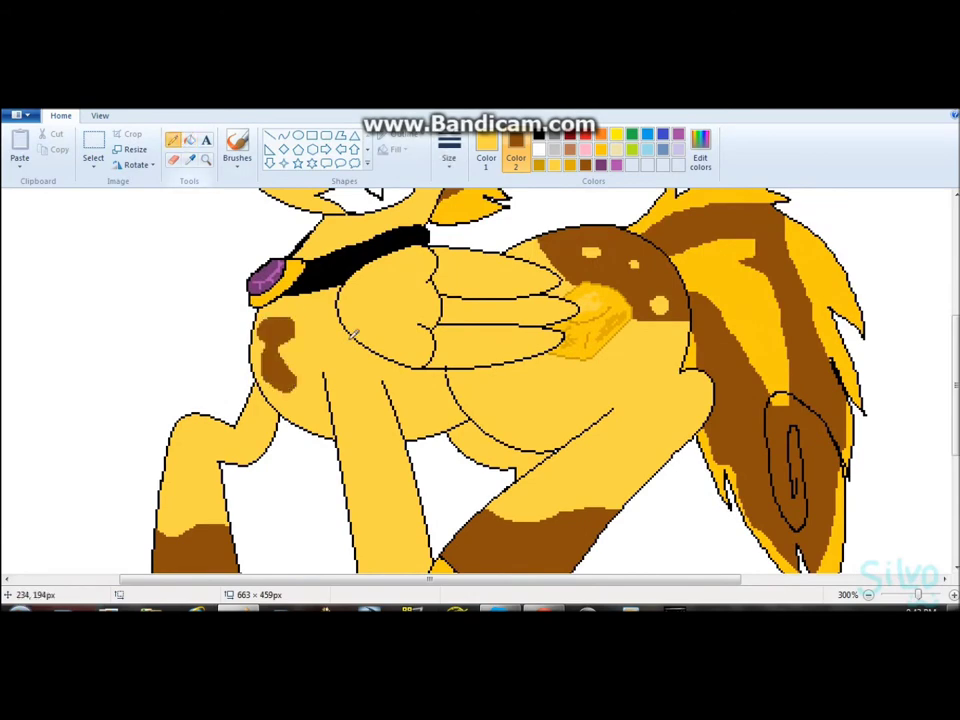
{"action": "scroll", "coordinate": [260, 280], "scroll_direction": "up", "scroll_amount": 3}
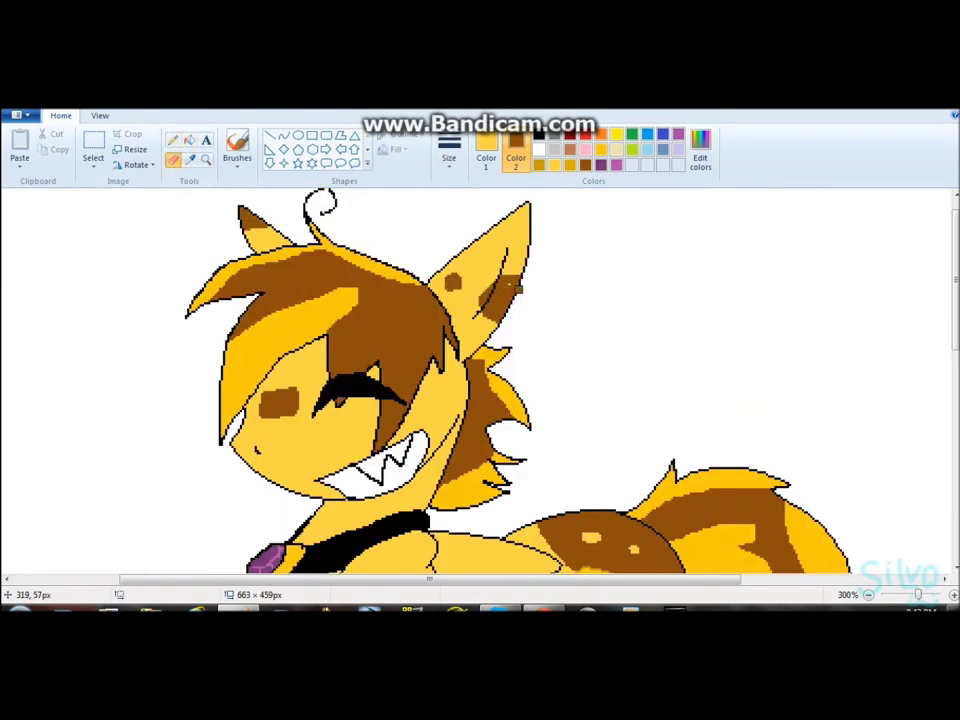
{"action": "scroll", "coordinate": [508, 287], "scroll_direction": "down", "scroll_amount": 5}
Step: Mix custom gold shades and recolour the gold stripes inside the fringe and tail brown
{"action": "left_click", "coordinate": [700, 150]}
{"action": "left_click", "coordinate": [352, 448]}
{"action": "scroll", "coordinate": [478, 339], "scroll_direction": "up", "scroll_amount": 3}
{"action": "scroll", "coordinate": [478, 339], "scroll_direction": "up", "scroll_amount": 3}
{"action": "left_click", "coordinate": [700, 150]}
{"action": "left_click", "coordinate": [352, 448]}
{"action": "left_click", "coordinate": [700, 150]}
{"action": "left_click", "coordinate": [349, 448]}
{"action": "scroll", "coordinate": [692, 437], "scroll_direction": "down", "scroll_amount": 5}
{"action": "scroll", "coordinate": [731, 431], "scroll_direction": "up", "scroll_amount": 5}
{"action": "scroll", "coordinate": [731, 431], "scroll_direction": "down", "scroll_amount": 2}
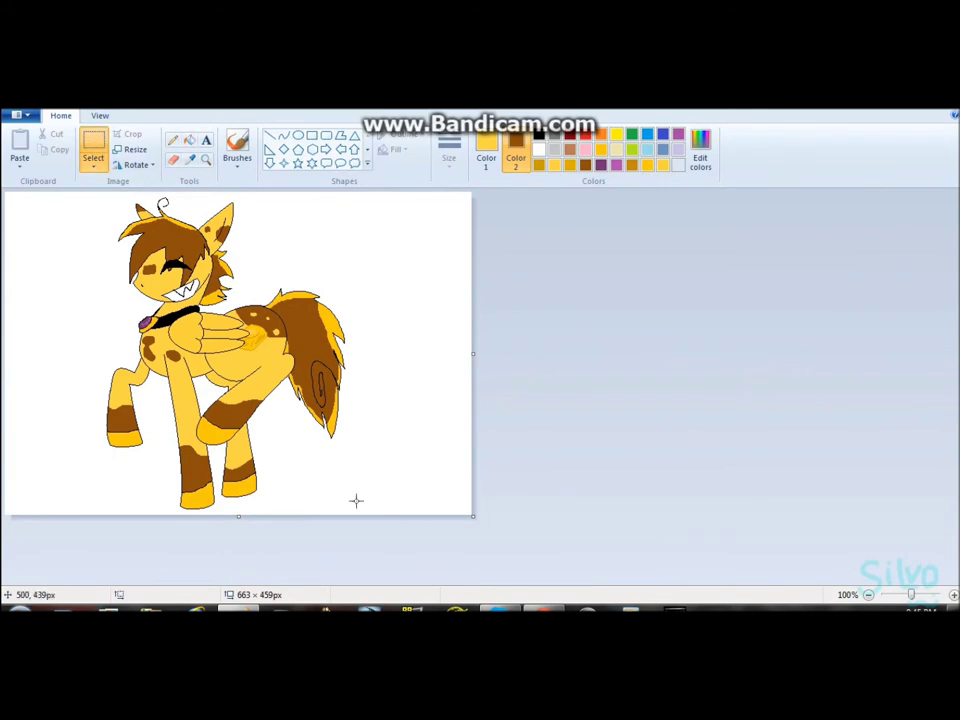
Step: Clear the whole canvas for a blank background and open Skypony BG template.png in the layered image editor
{"action": "key", "text": "Delete"}
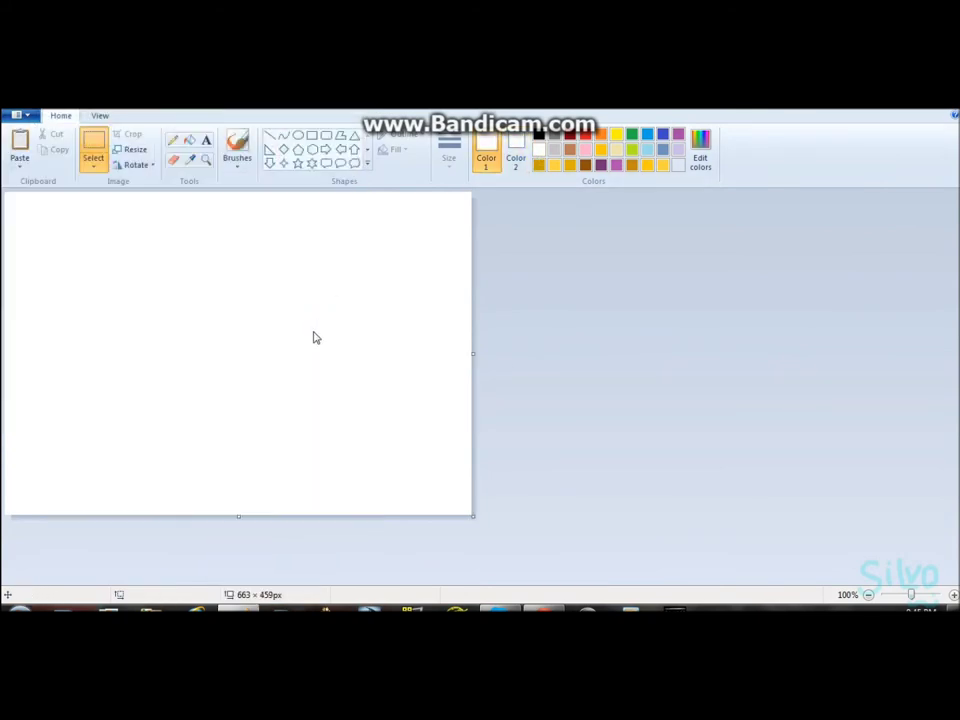
{"action": "key", "text": "Return"}
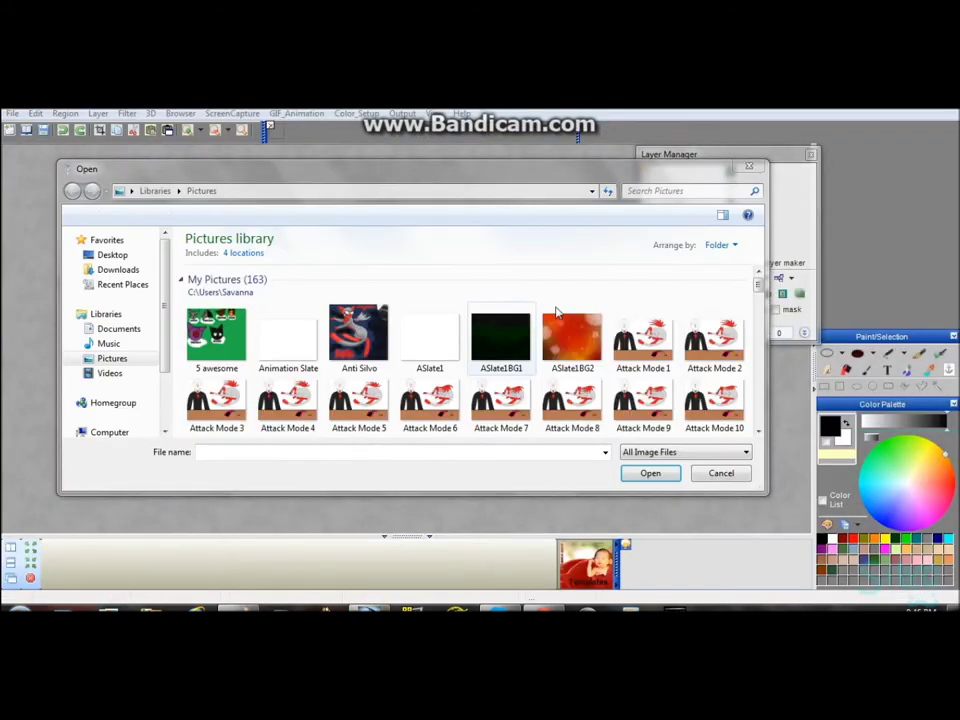
{"action": "type", "text": "sku"}
{"action": "key", "text": "Escape"}
{"action": "key", "text": "Return"}
Step: Paint the whole canvas golden yellow on a new layer and turn off the automatic layer maker
{"action": "left_click", "coordinate": [940, 462]}
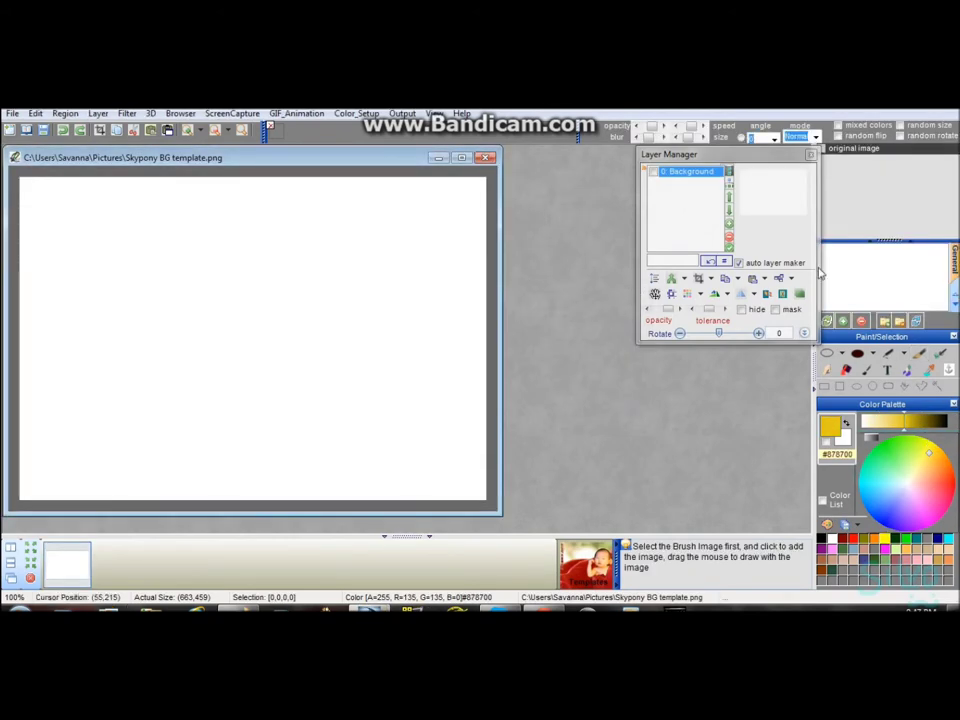
{"action": "mouse_move", "coordinate": [351, 217]}
{"action": "left_mouse_down"}
{"action": "mouse_move", "coordinate": [242, 238]}
{"action": "mouse_move", "coordinate": [471, 463]}
{"action": "mouse_move", "coordinate": [349, 444]}
{"action": "mouse_move", "coordinate": [362, 356]}
{"action": "mouse_move", "coordinate": [103, 351]}
{"action": "left_mouse_up"}
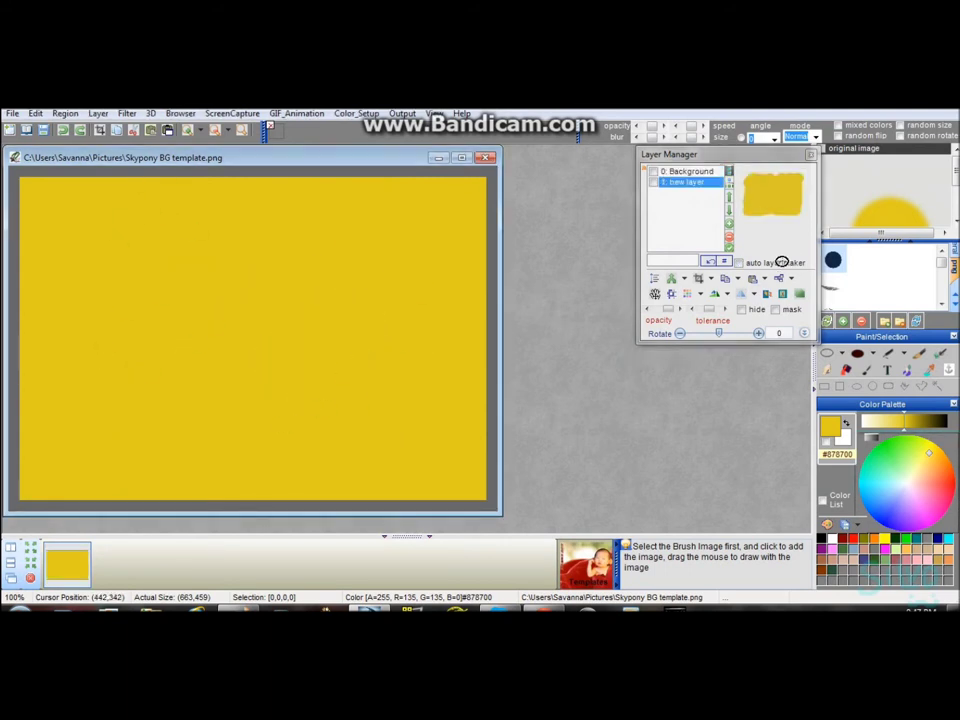
{"action": "left_click", "coordinate": [782, 262]}
{"action": "mouse_move", "coordinate": [476, 484]}
{"action": "left_mouse_down"}
{"action": "mouse_move", "coordinate": [497, 381]}
{"action": "mouse_move", "coordinate": [444, 476]}
{"action": "mouse_move", "coordinate": [480, 236]}
{"action": "mouse_move", "coordinate": [470, 200]}
{"action": "left_mouse_up"}
{"action": "mouse_move", "coordinate": [112, 484]}
{"action": "left_mouse_down"}
{"action": "mouse_move", "coordinate": [214, 437]}
{"action": "mouse_move", "coordinate": [225, 452]}
{"action": "mouse_move", "coordinate": [450, 204]}
{"action": "mouse_move", "coordinate": [428, 275]}
{"action": "mouse_move", "coordinate": [300, 225]}
{"action": "left_mouse_up"}
{"action": "mouse_move", "coordinate": [440, 200]}
{"action": "left_mouse_down"}
{"action": "mouse_move", "coordinate": [300, 215]}
{"action": "mouse_move", "coordinate": [341, 229]}
{"action": "mouse_move", "coordinate": [197, 276]}
{"action": "left_mouse_up"}
{"action": "left_click", "coordinate": [728, 237]}
{"action": "left_click", "coordinate": [728, 237]}
Step: Make the canvas's upper-left corner white and paint the lower-right corner brown with #81610E
{"action": "left_click", "coordinate": [845, 369]}
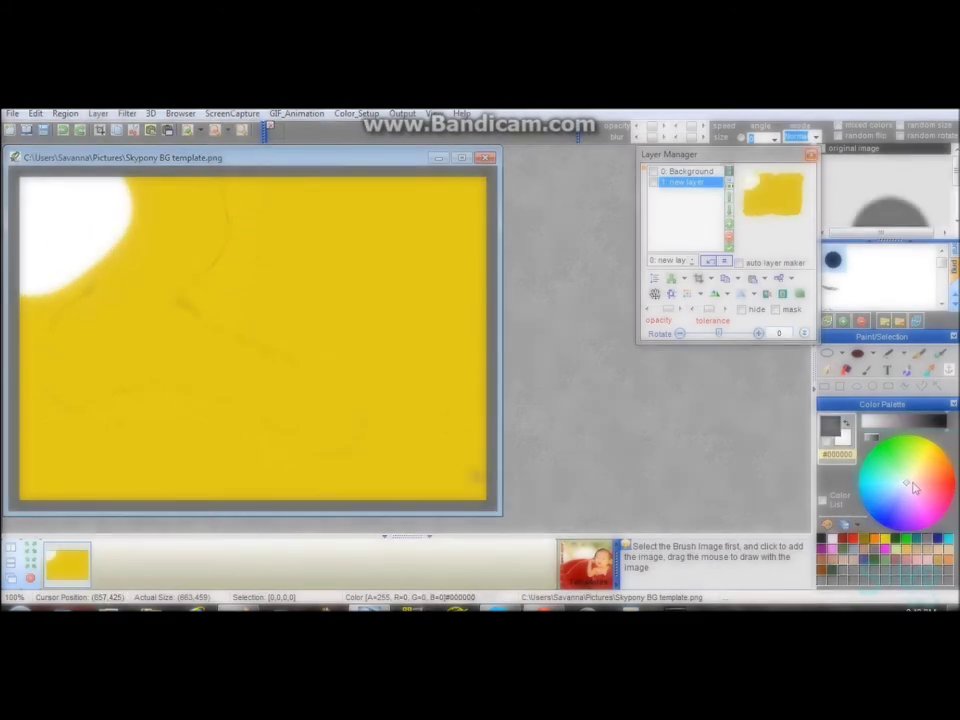
{"action": "left_click_drag", "start_coordinate": [474, 488], "coordinate": [300, 470]}
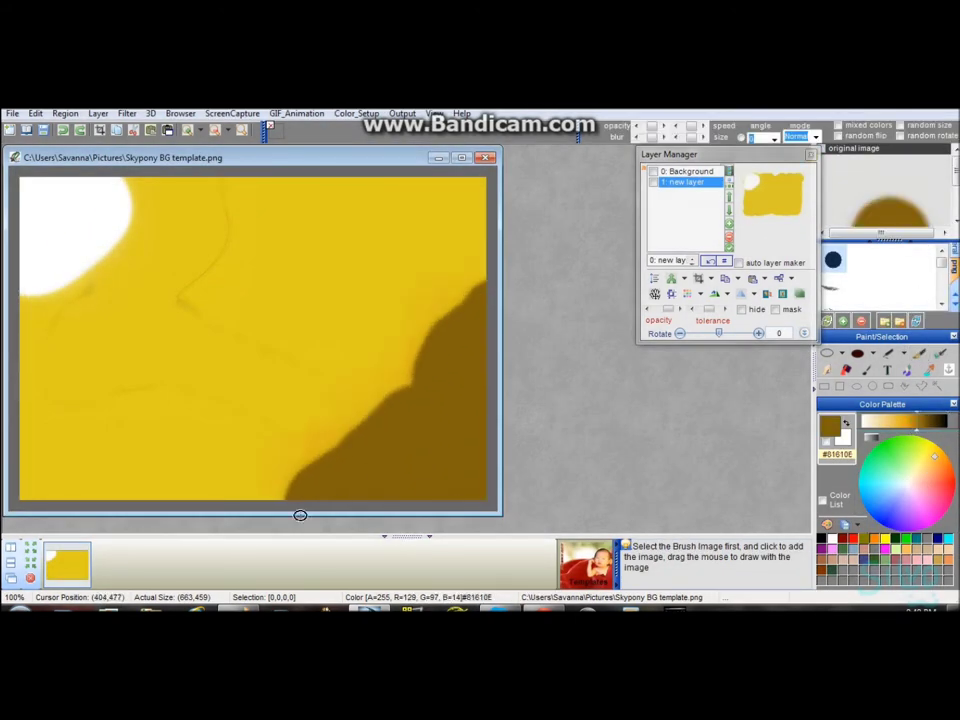
Step: Smudge the yellow and brown areas together into a soft diagonal gradient
{"action": "left_click", "coordinate": [894, 137]}
{"action": "left_click", "coordinate": [886, 240]}
{"action": "mouse_move", "coordinate": [350, 300]}
{"action": "left_mouse_down"}
{"action": "mouse_move", "coordinate": [259, 461]}
{"action": "mouse_move", "coordinate": [324, 249]}
{"action": "mouse_move", "coordinate": [345, 244]}
{"action": "mouse_move", "coordinate": [40, 190]}
{"action": "left_mouse_up"}
{"action": "key", "text": "ctrl+z"}
{"action": "mouse_move", "coordinate": [373, 414]}
{"action": "left_mouse_down"}
{"action": "mouse_move", "coordinate": [139, 474]}
{"action": "mouse_move", "coordinate": [388, 253]}
{"action": "mouse_move", "coordinate": [476, 217]}
{"action": "mouse_move", "coordinate": [176, 377]}
{"action": "mouse_move", "coordinate": [197, 328]}
{"action": "mouse_move", "coordinate": [120, 234]}
{"action": "left_mouse_up"}
{"action": "key", "text": "ctrl+z"}
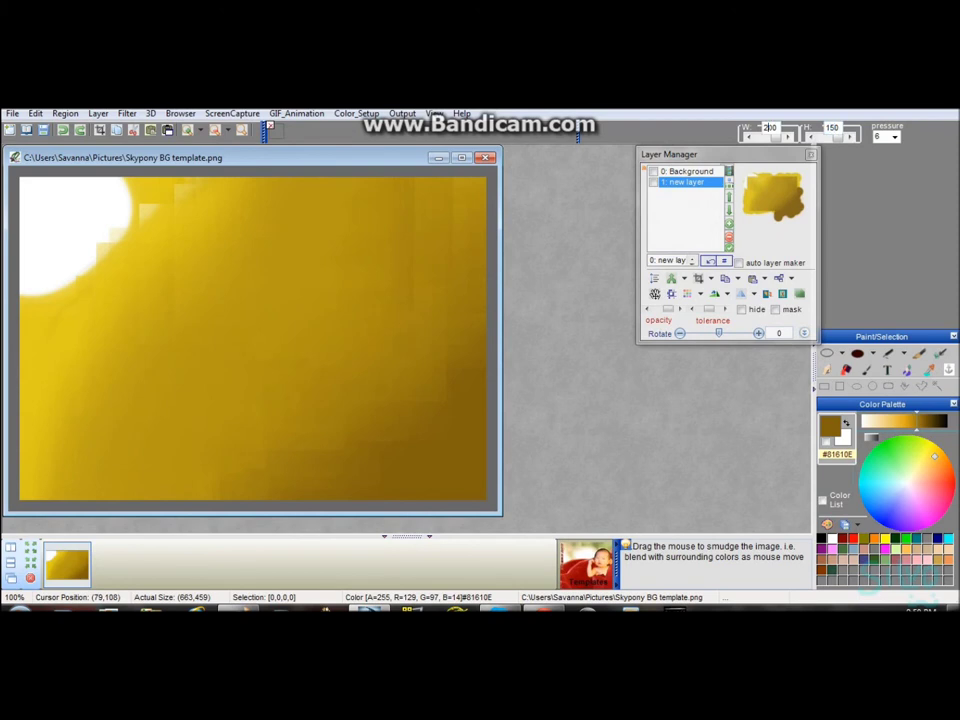
Step: Smudge curved white streaks from the white corner across the gradient with a 100 × 100 brush
{"action": "mouse_move", "coordinate": [125, 213]}
{"action": "left_mouse_down"}
{"action": "mouse_move", "coordinate": [60, 240]}
{"action": "mouse_move", "coordinate": [54, 326]}
{"action": "mouse_move", "coordinate": [339, 399]}
{"action": "mouse_move", "coordinate": [480, 388]}
{"action": "left_mouse_up"}
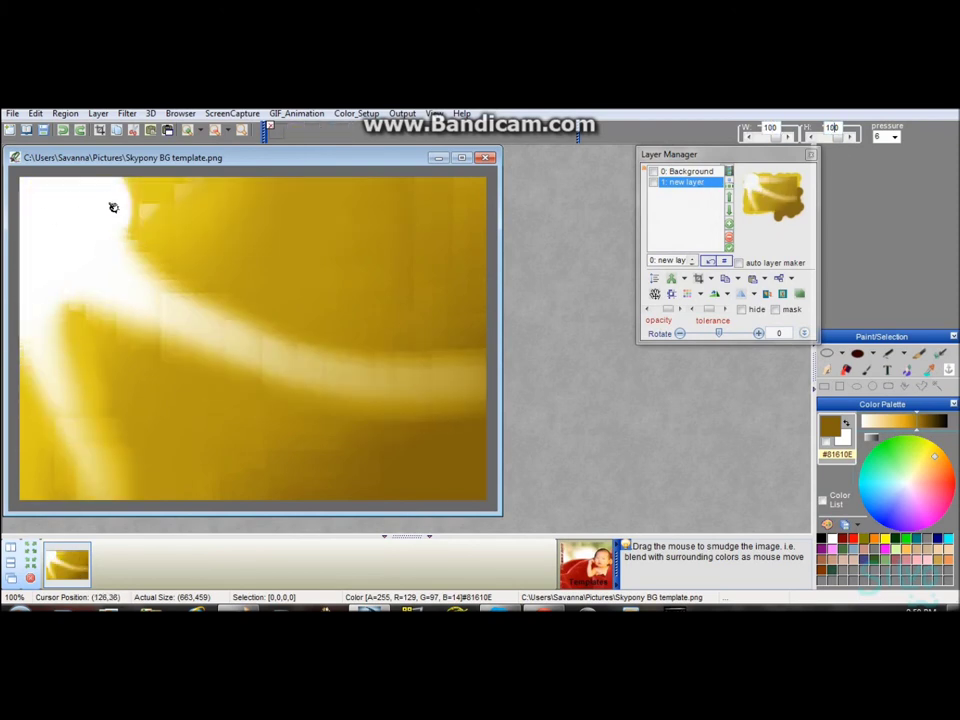
{"action": "mouse_move", "coordinate": [124, 198]}
{"action": "left_mouse_down"}
{"action": "mouse_move", "coordinate": [313, 222]}
{"action": "mouse_move", "coordinate": [52, 281]}
{"action": "mouse_move", "coordinate": [97, 382]}
{"action": "mouse_move", "coordinate": [268, 434]}
{"action": "mouse_move", "coordinate": [425, 370]}
{"action": "left_mouse_up"}
{"action": "mouse_move", "coordinate": [128, 277]}
{"action": "left_mouse_down"}
{"action": "mouse_move", "coordinate": [293, 313]}
{"action": "mouse_move", "coordinate": [348, 205]}
{"action": "left_mouse_up"}
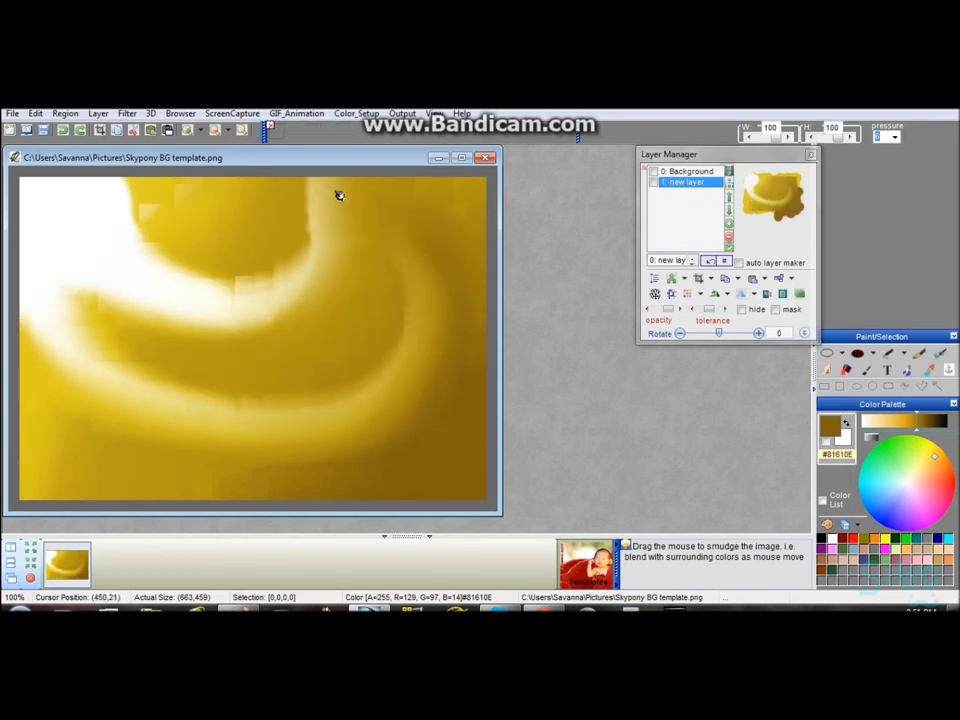
{"action": "mouse_move", "coordinate": [206, 226]}
{"action": "left_mouse_down"}
{"action": "mouse_move", "coordinate": [147, 218]}
{"action": "mouse_move", "coordinate": [99, 256]}
{"action": "left_mouse_up"}
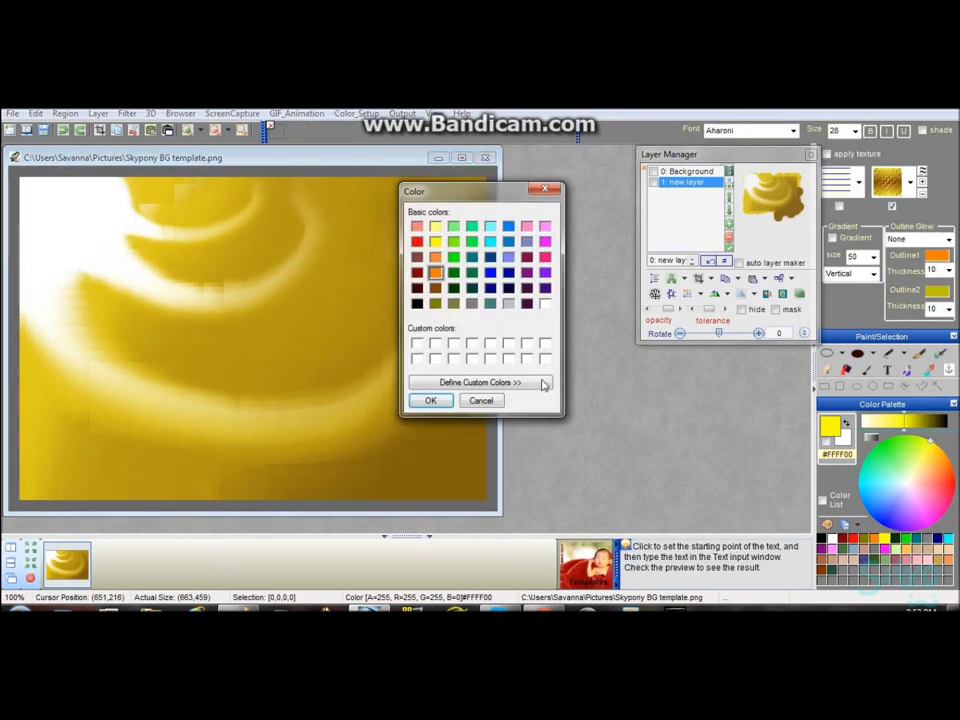
Step: Set both text outline colours to golden yellow using custom colours
{"action": "left_click", "coordinate": [544, 381]}
{"action": "left_click", "coordinate": [586, 232]}
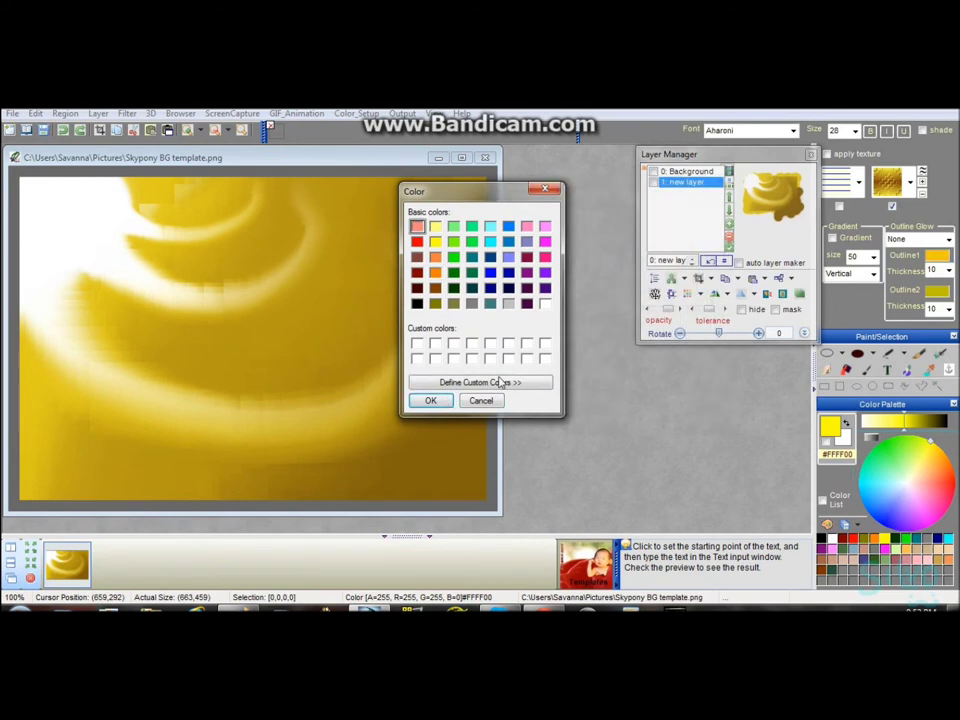
{"action": "left_click", "coordinate": [497, 381]}
{"action": "left_click", "coordinate": [583, 222]}
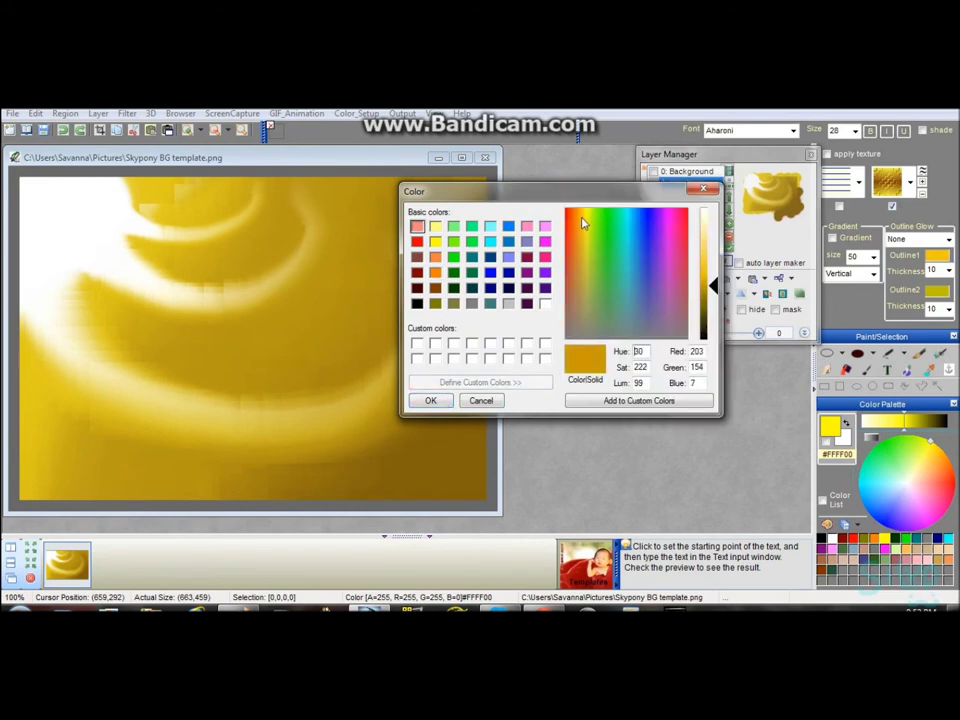
{"action": "key", "text": "Return"}
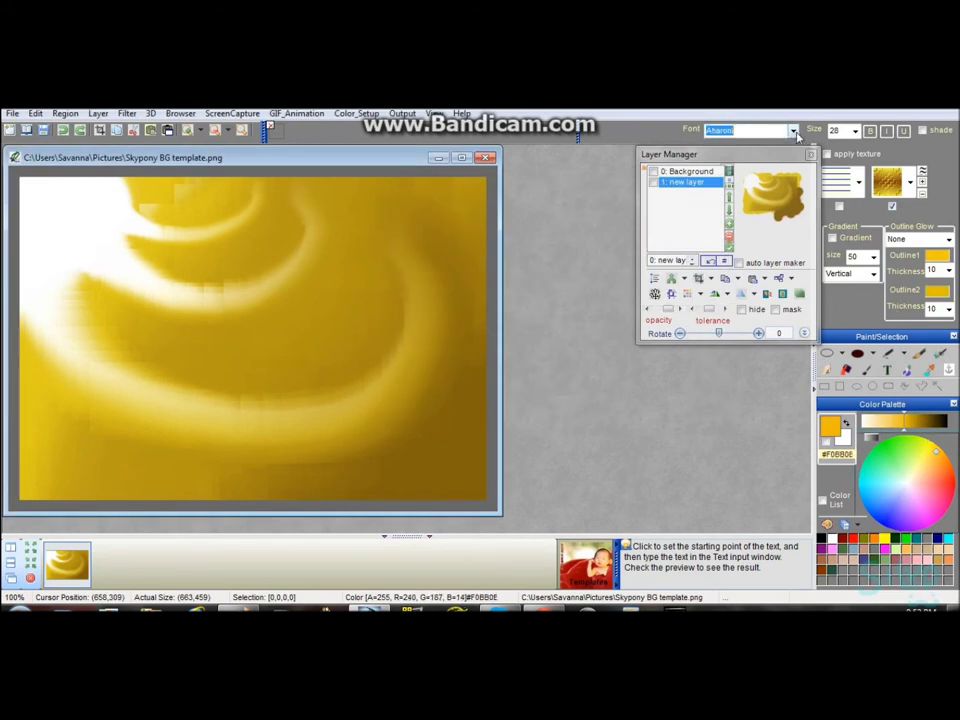
Step: Set the text font to Arial Black with a DoubleTextGlow outline and outline thicknesses of 2 and 1
{"action": "scroll", "coordinate": [949, 241], "scroll_direction": "down", "scroll_amount": 1}
{"action": "left_click", "coordinate": [948, 270]}
{"action": "left_click", "coordinate": [930, 322]}
{"action": "left_click", "coordinate": [347, 238]}
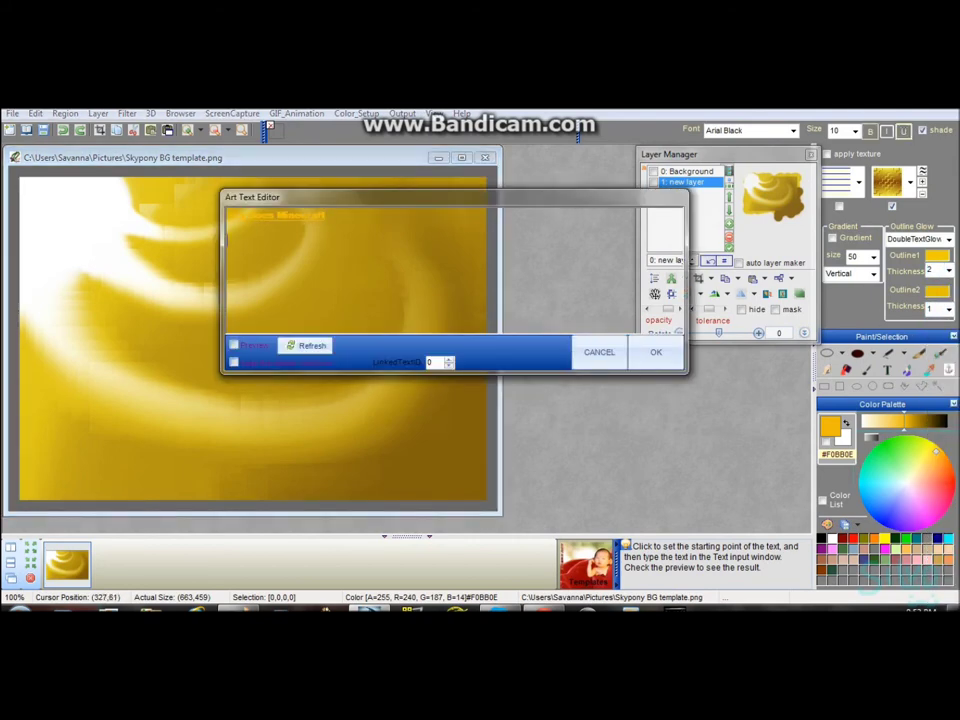
{"action": "key", "text": "Return"}
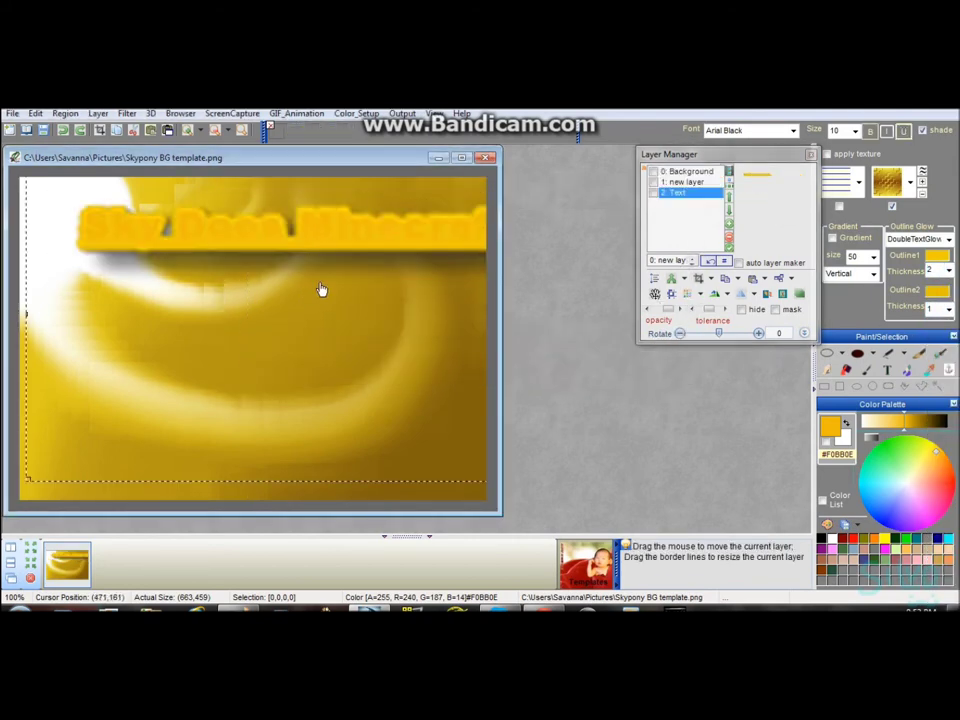
{"action": "left_click", "coordinate": [729, 241]}
Step: Add the underlined text "Sky Does MC" at size 58 and place it in the canvas's upper-right corner
{"action": "left_click", "coordinate": [146, 218]}
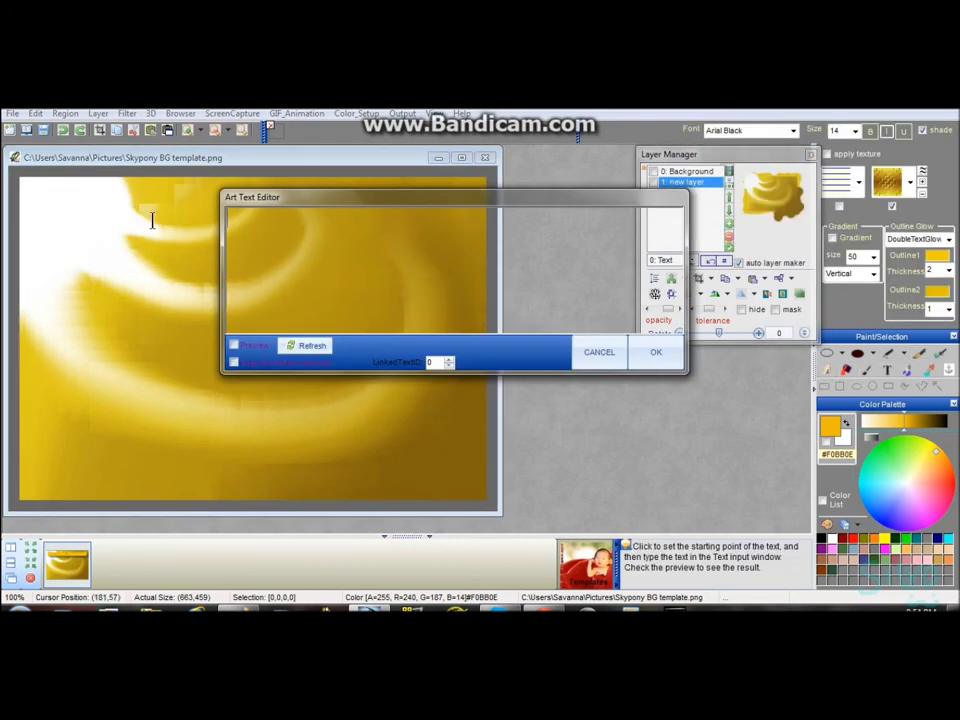
{"action": "left_click", "coordinate": [668, 368]}
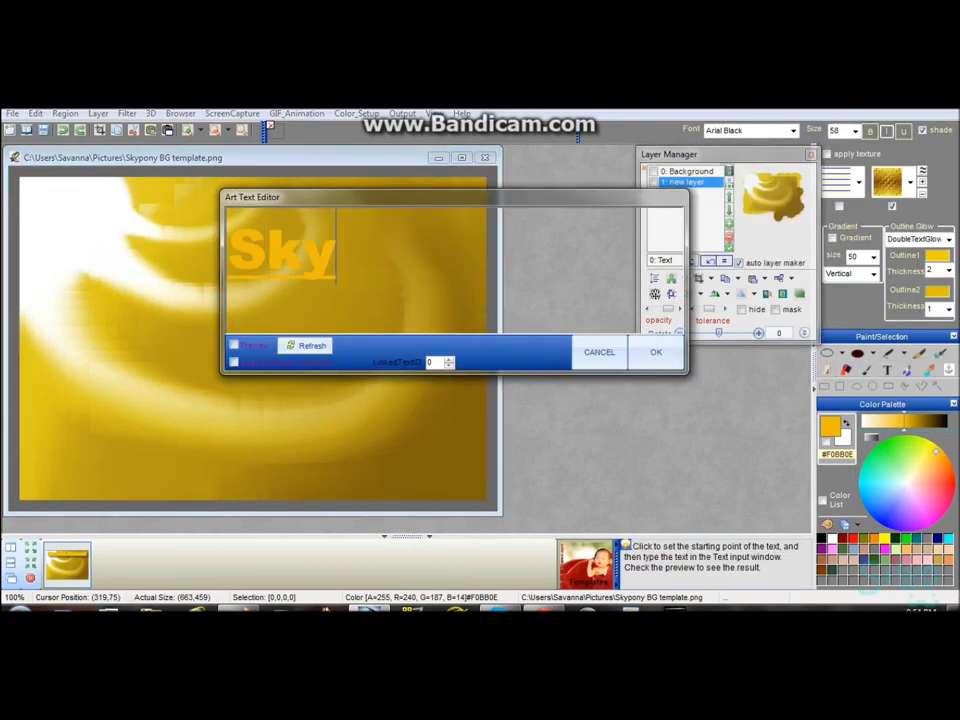
{"action": "left_click", "coordinate": [656, 352]}
{"action": "left_click_drag", "start_coordinate": [242, 272], "coordinate": [318, 270]}
Step: Add the underlined text "SKYARMY" and place it in the canvas's lower-right corner
{"action": "left_click", "coordinate": [886, 369]}
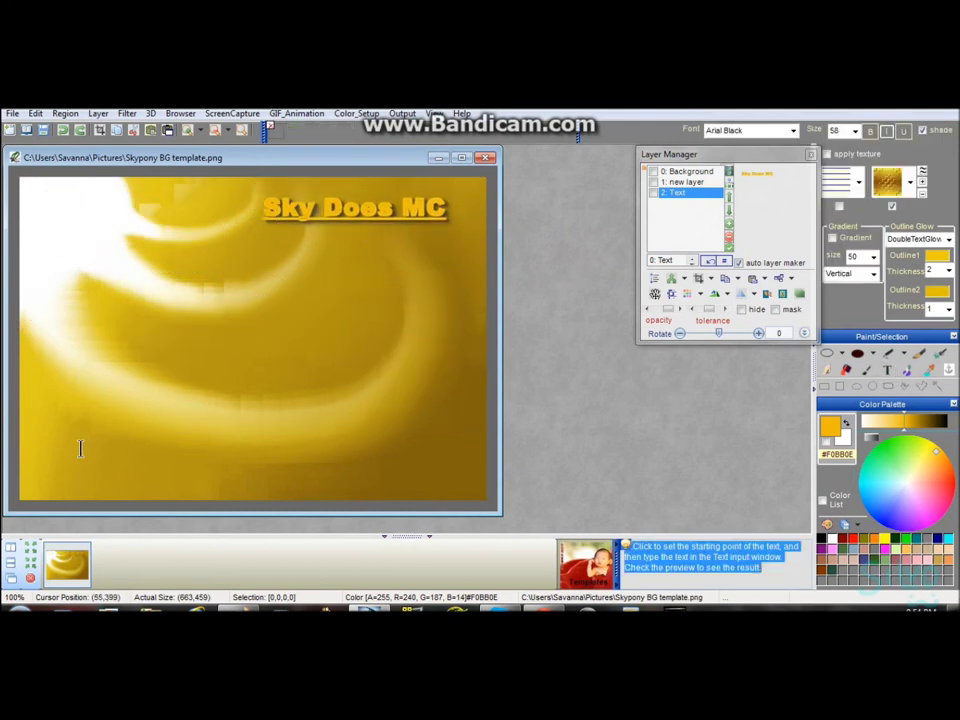
{"action": "left_click", "coordinate": [473, 260]}
{"action": "type", "text": "Po"}
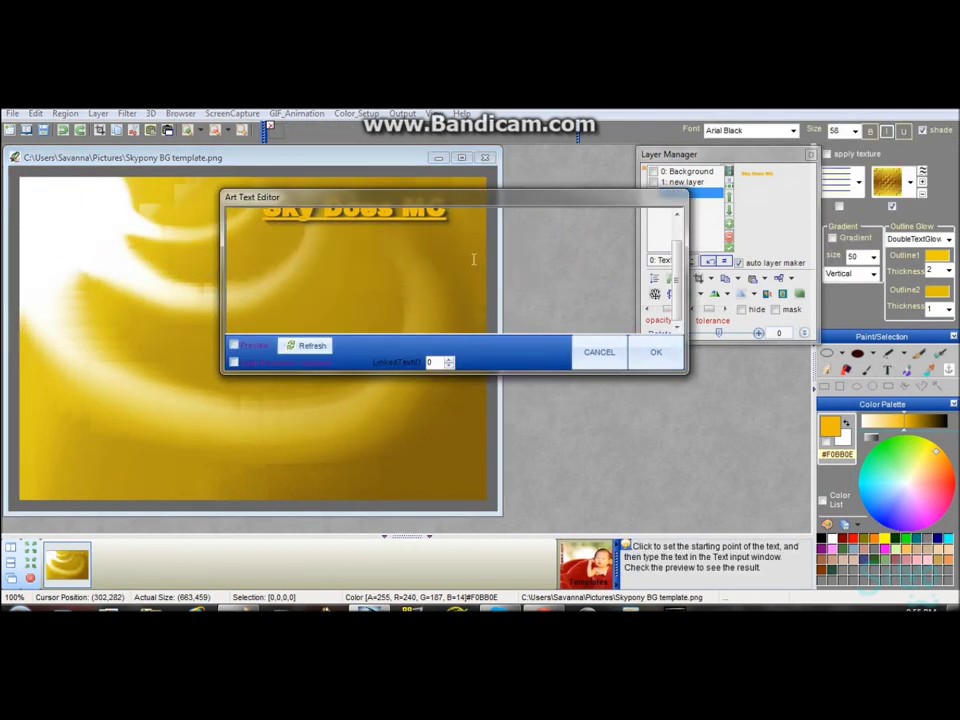
{"action": "left_click", "coordinate": [656, 352]}
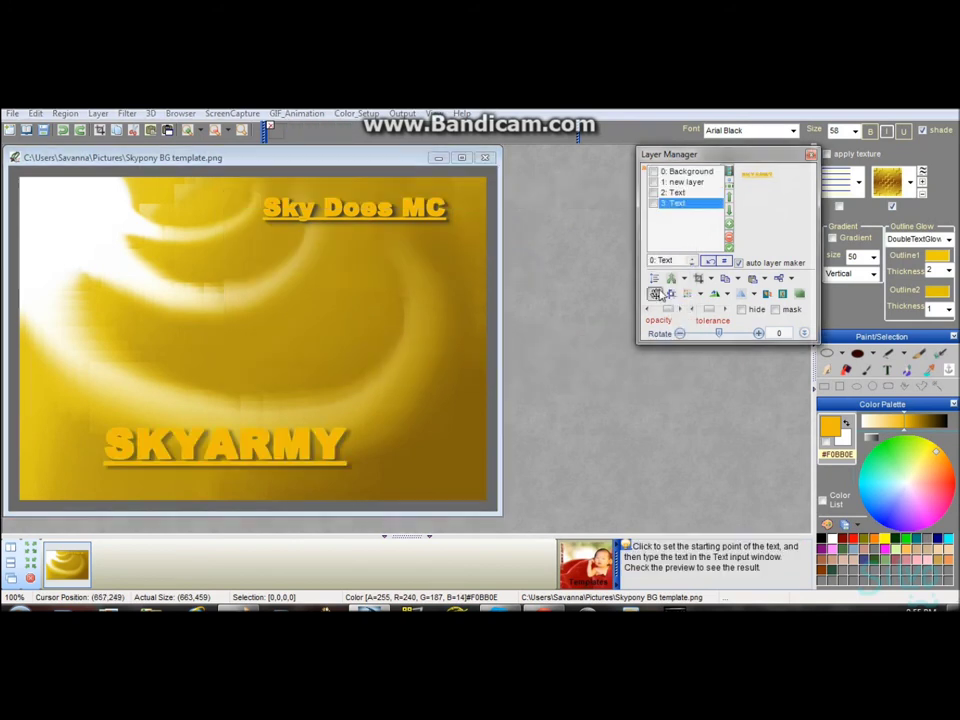
{"action": "left_click_drag", "start_coordinate": [257, 458], "coordinate": [224, 487]}
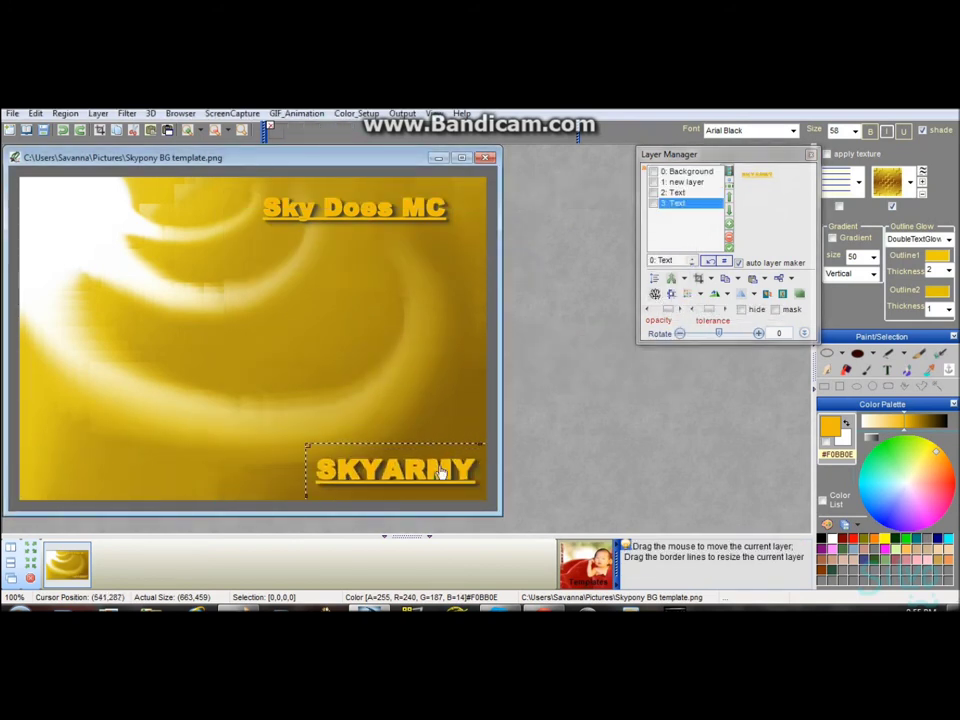
Step: Draw a small circled signature with the size 2 Pen and place it in the canvas's lower-left corner
{"action": "left_click", "coordinate": [654, 392]}
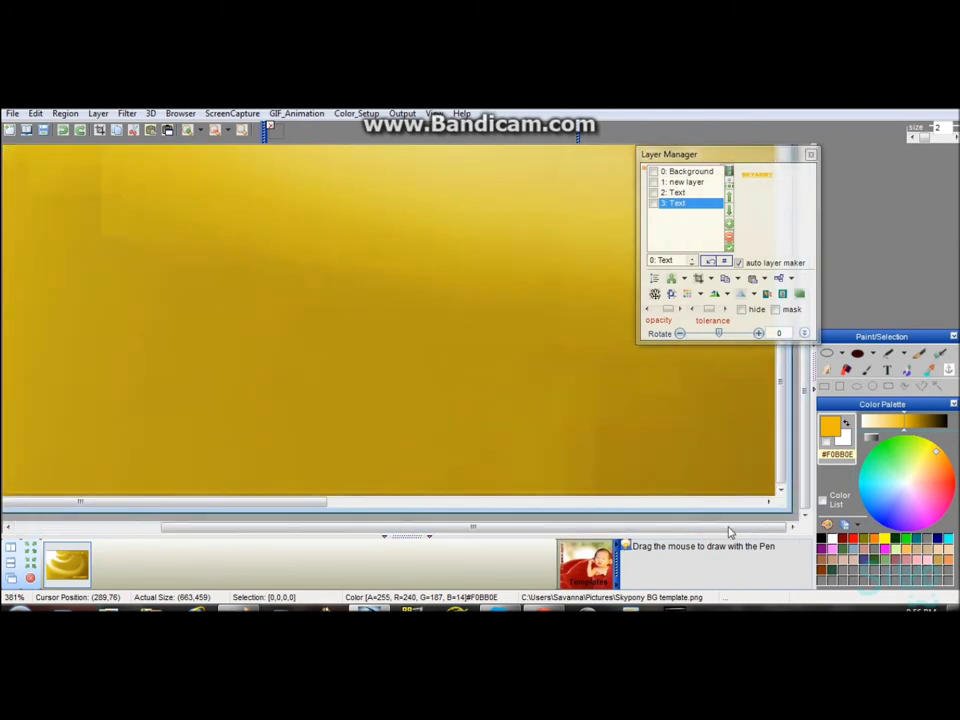
{"action": "left_click_drag", "start_coordinate": [150, 380], "coordinate": [180, 428]}
{"action": "left_click", "coordinate": [655, 294]}
{"action": "scroll", "coordinate": [369, 489], "scroll_direction": "down", "scroll_amount": 4}
{"action": "left_click_drag", "start_coordinate": [208, 446], "coordinate": [58, 463]}
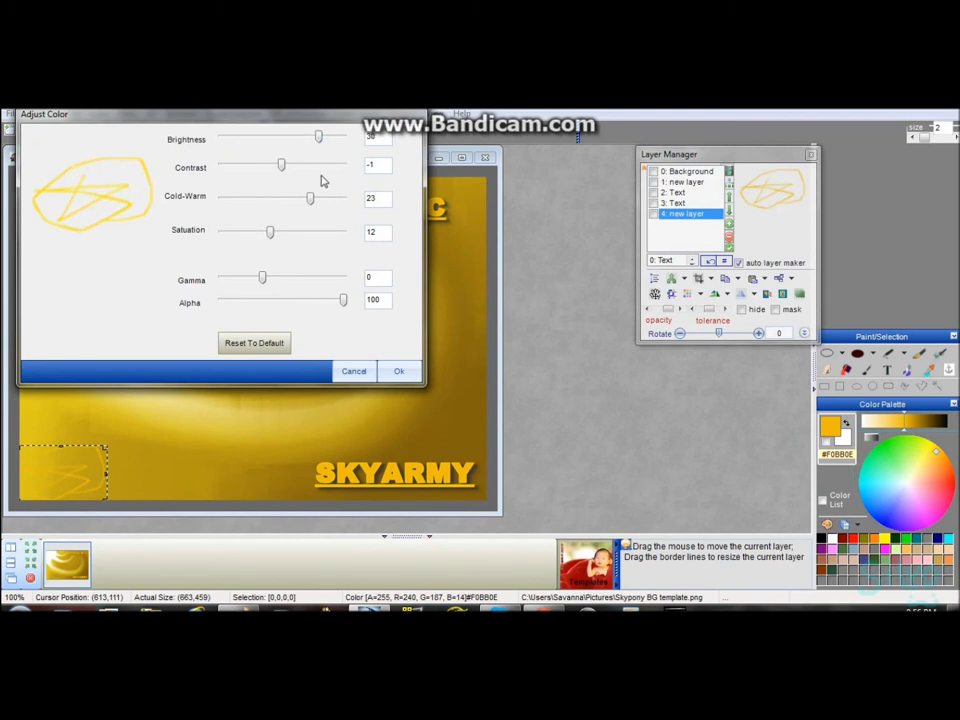
{"action": "key", "text": "Escape"}
Step: Draw a white rectangle outline of size 8 around the canvas edges as a frame
{"action": "left_click", "coordinate": [826, 386]}
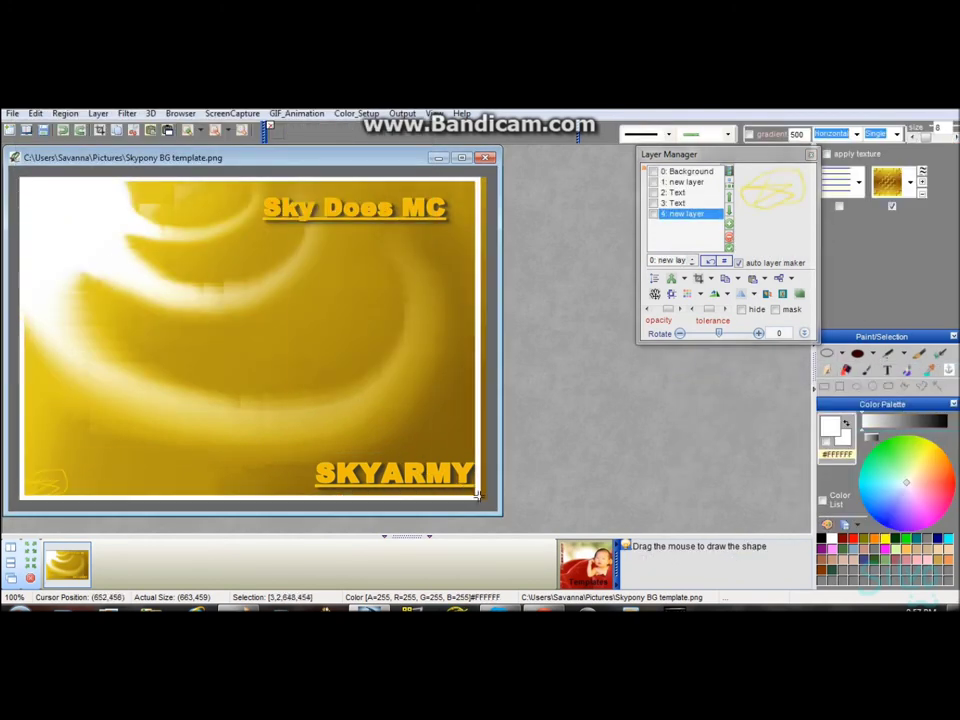
{"action": "left_click", "coordinate": [660, 311]}
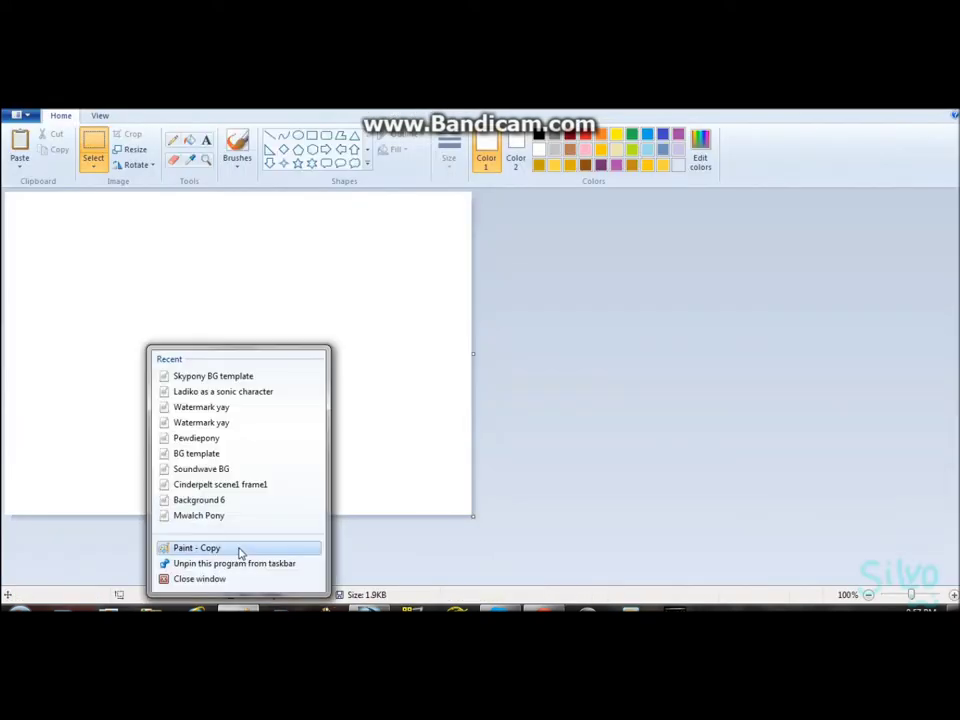
Step: Open another Paint window for the pony drawing
{"action": "left_click", "coordinate": [238, 553]}
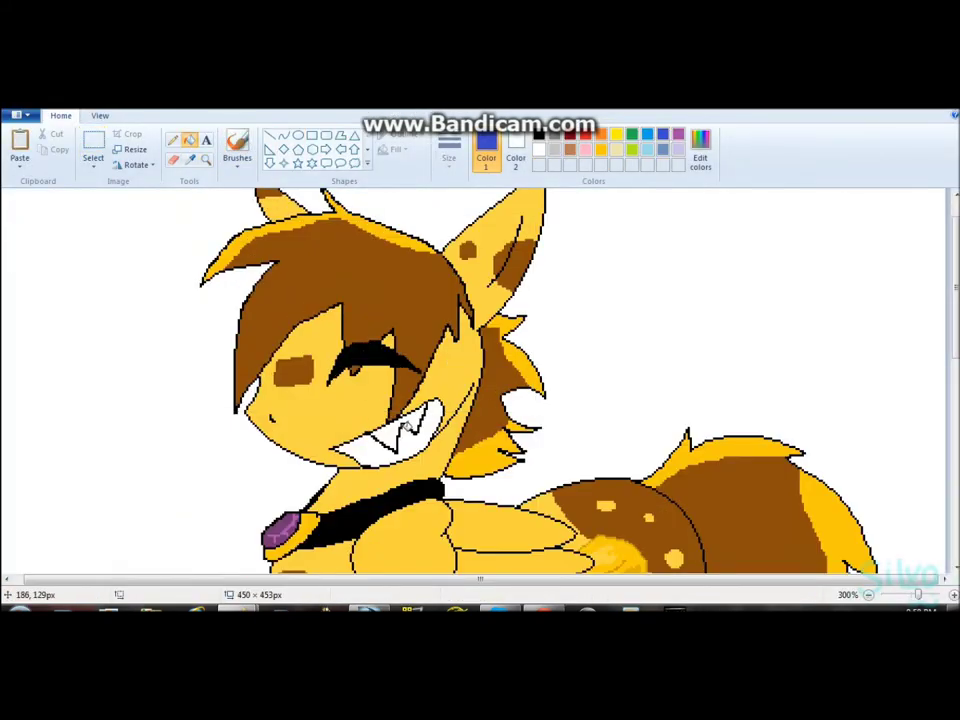